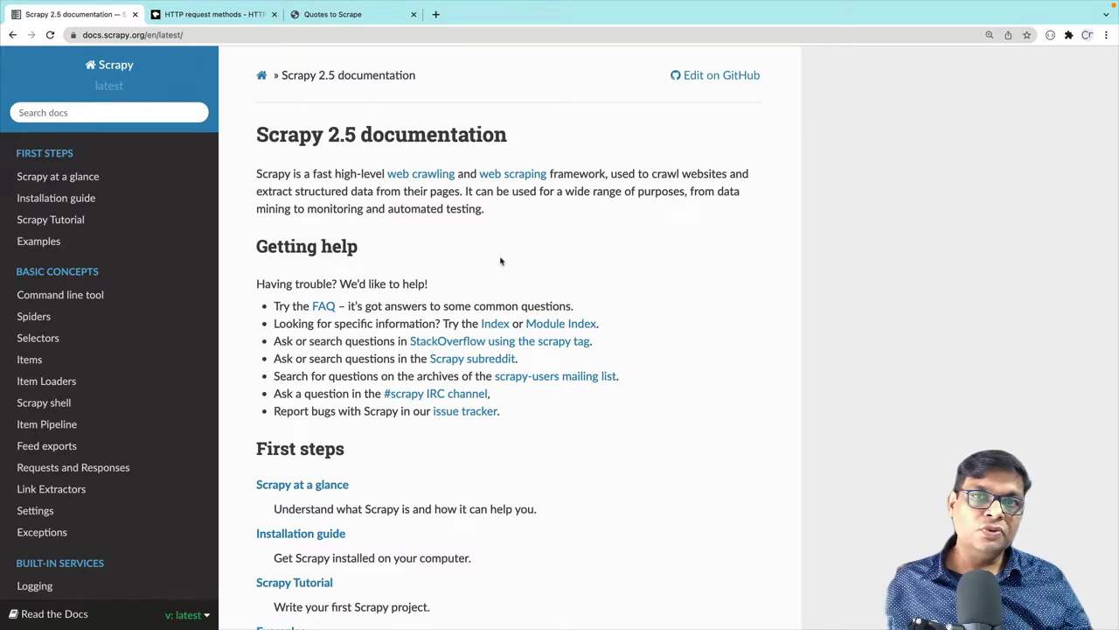
Open DevTools on the Network panel beside the Scrapy docs and zoom the page out to 110%
click(63, 120)
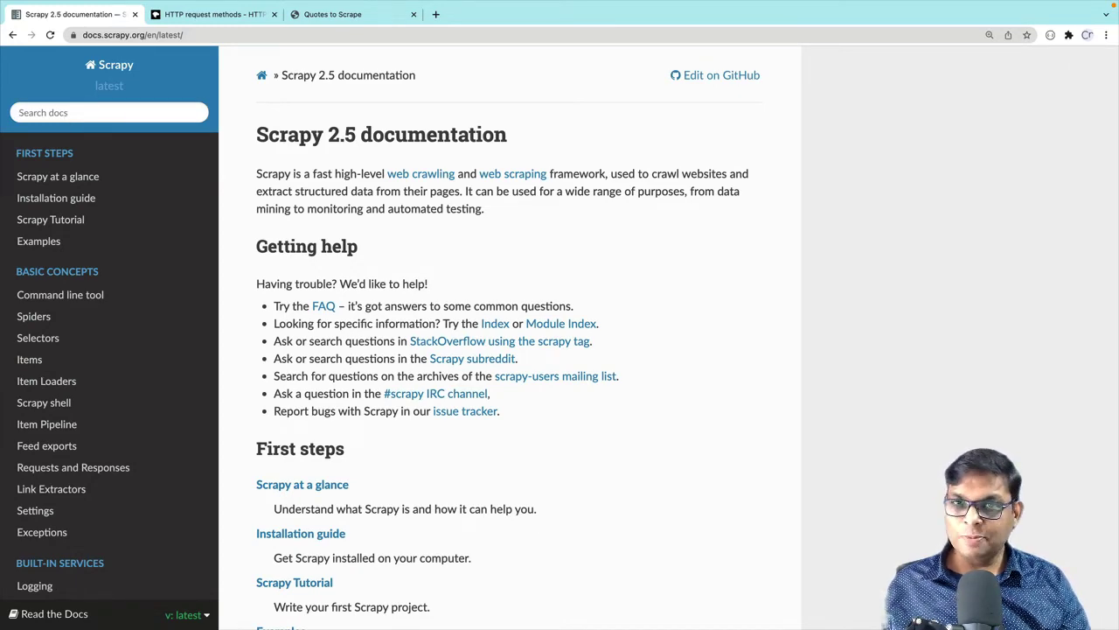
key(super+alt+i)
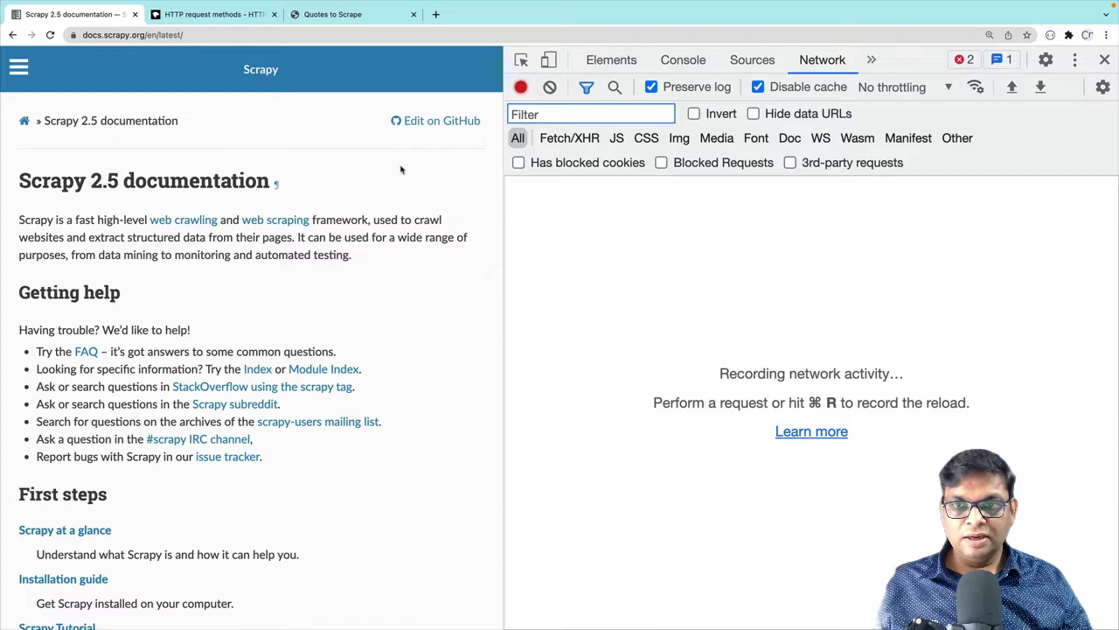
click(402, 158)
key(super+minus)
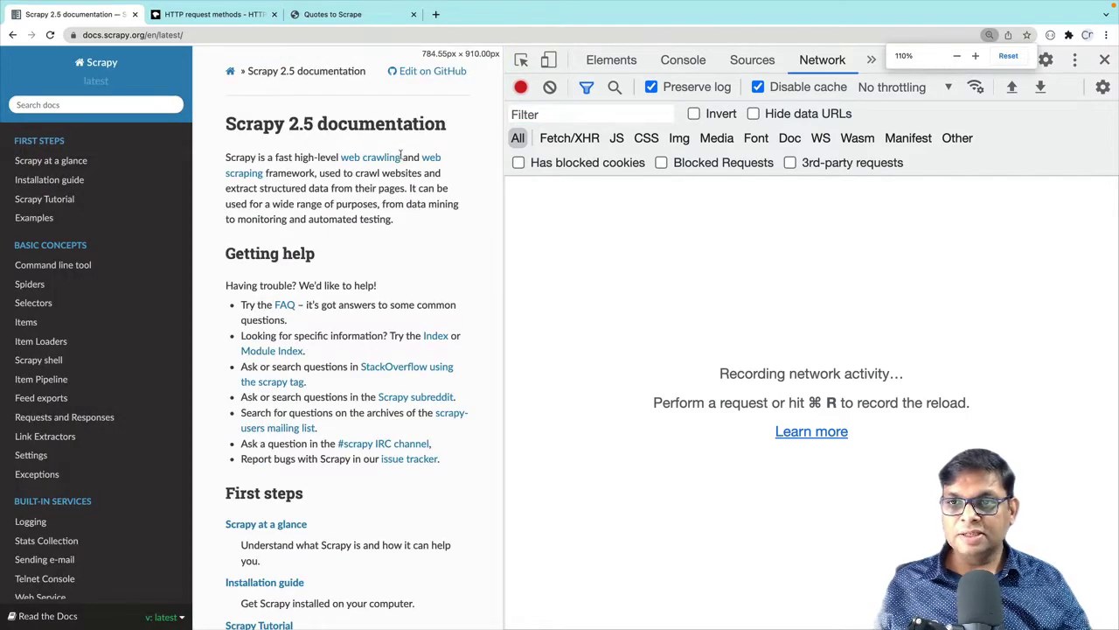
click(105, 105)
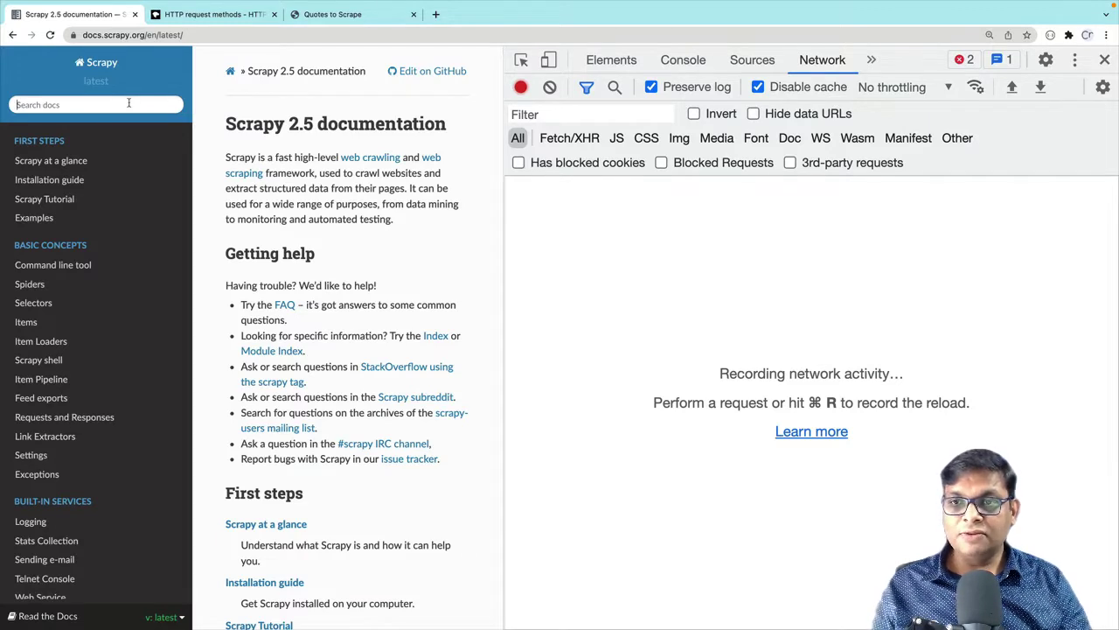
Search the Scrapy docs for 'item loader', then highlight the query in the search box
text(ite)
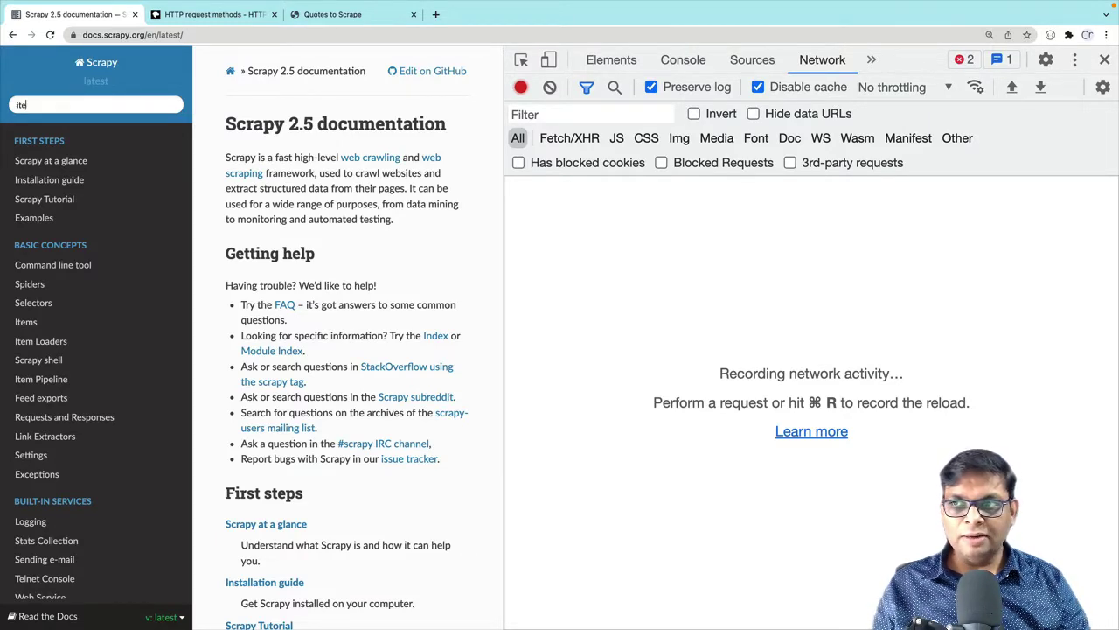
text(m loader)
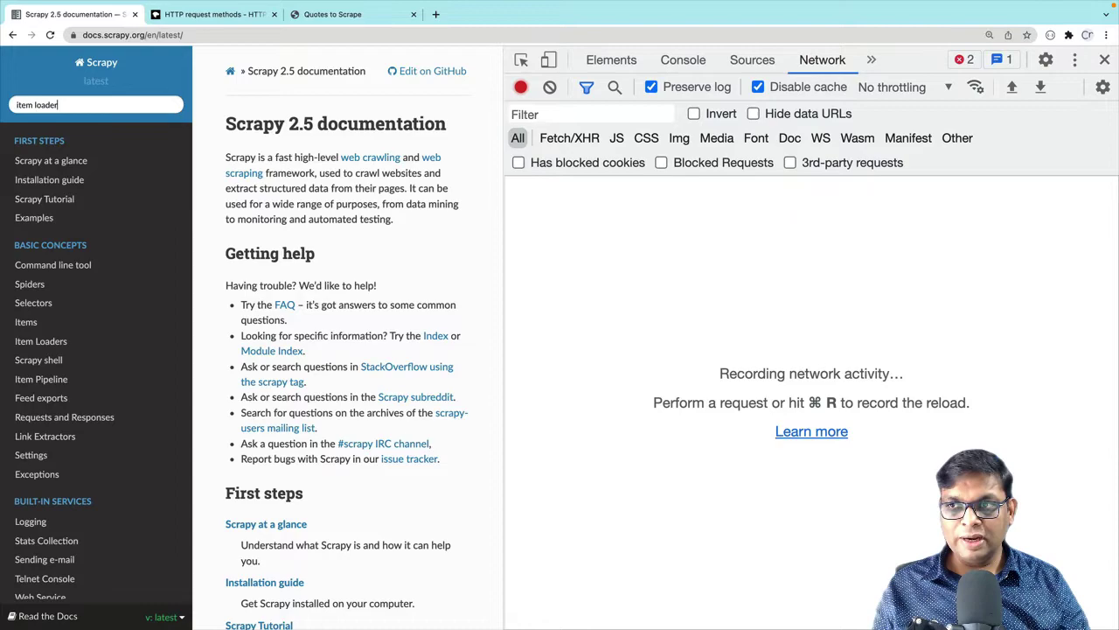
key(Return)
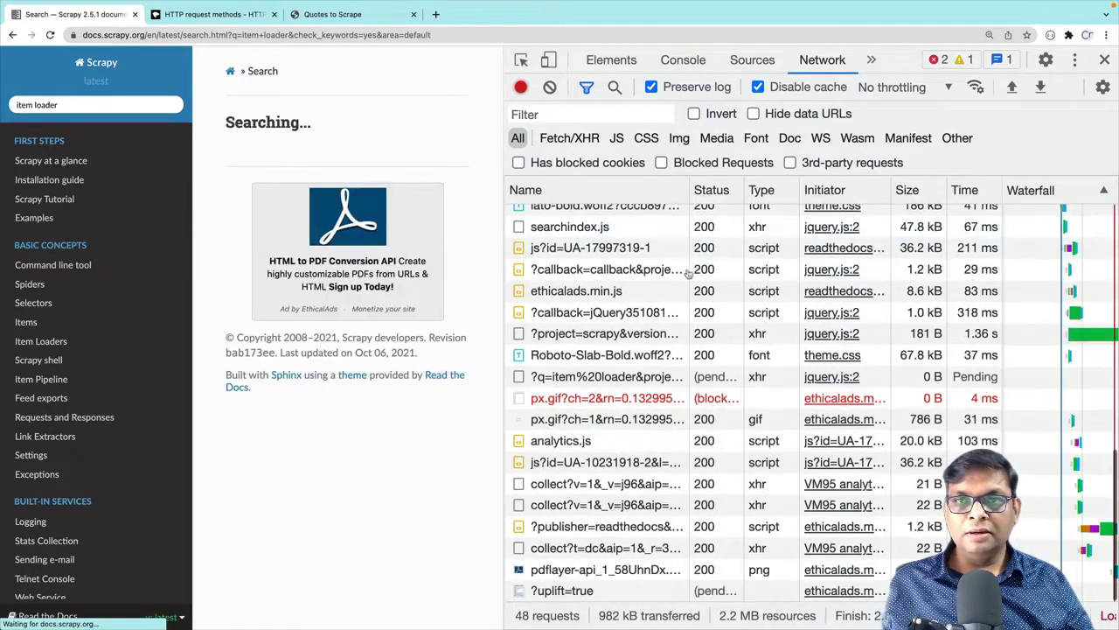
scroll(687, 272, up, 10)
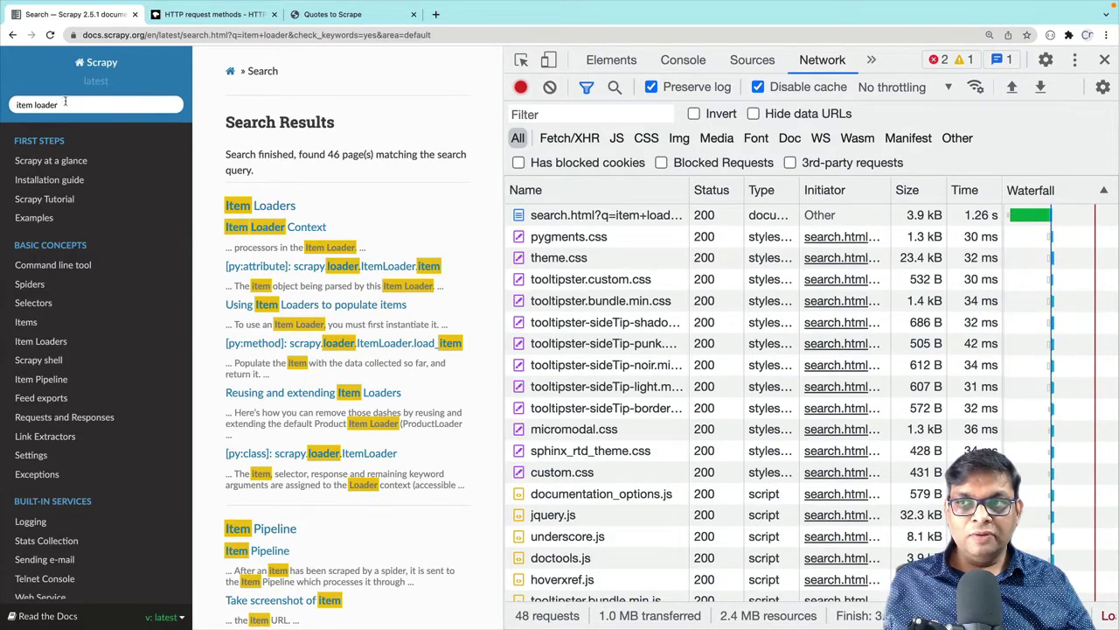
drag(65, 102, 4, 105)
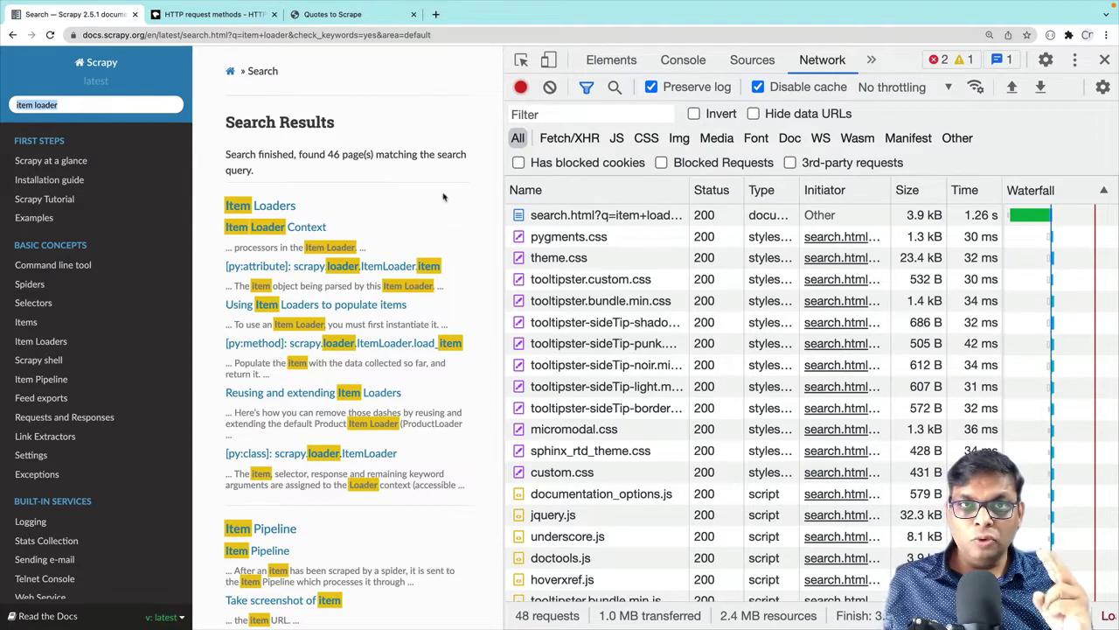
Show the search.html request's General headers, highlighting its GET method and q=item+loader request URL
click(600, 219)
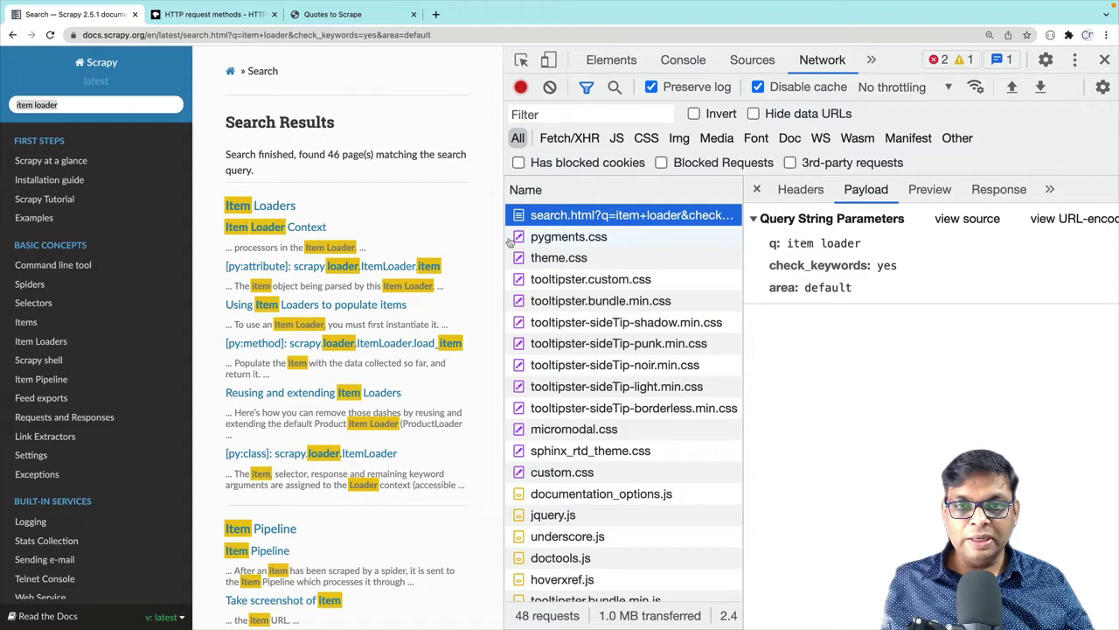
drag(504, 237, 409, 245)
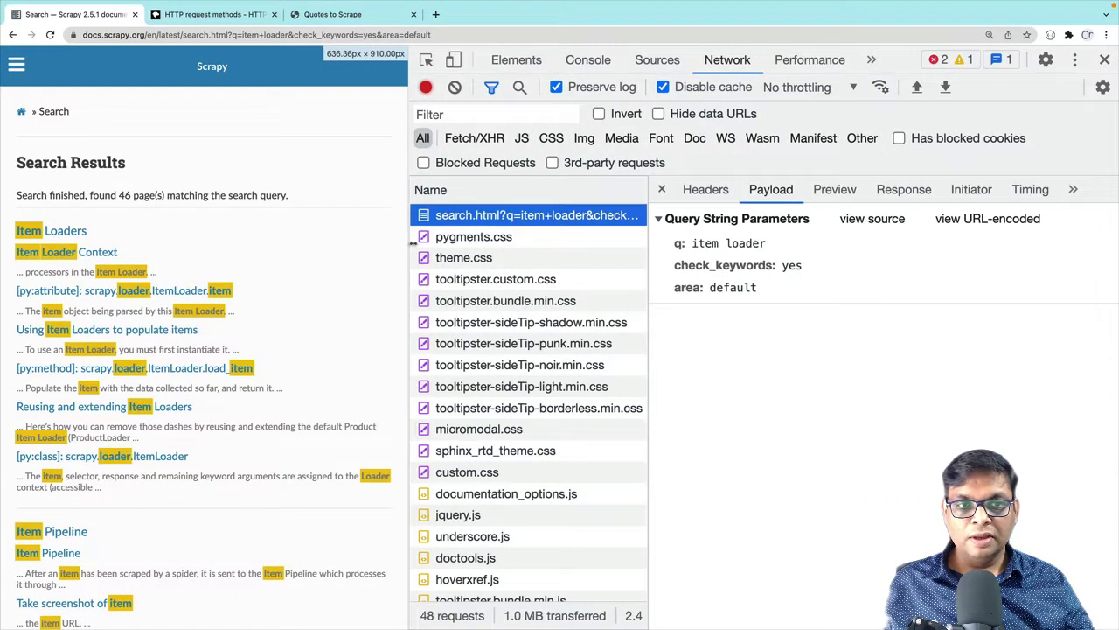
click(723, 191)
click(665, 220)
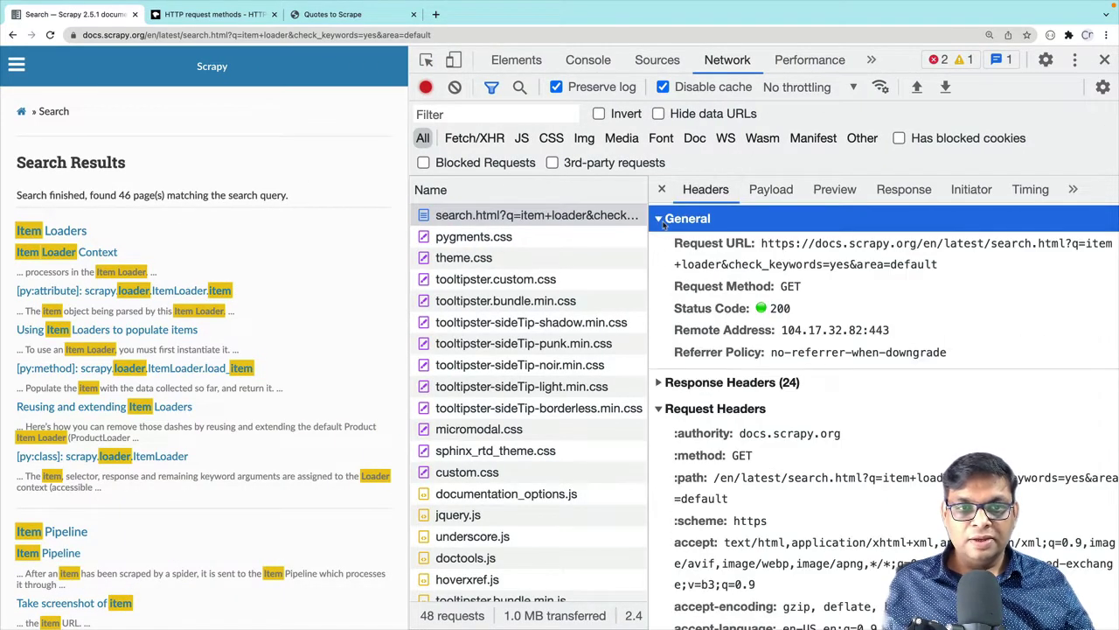
drag(672, 287, 803, 288)
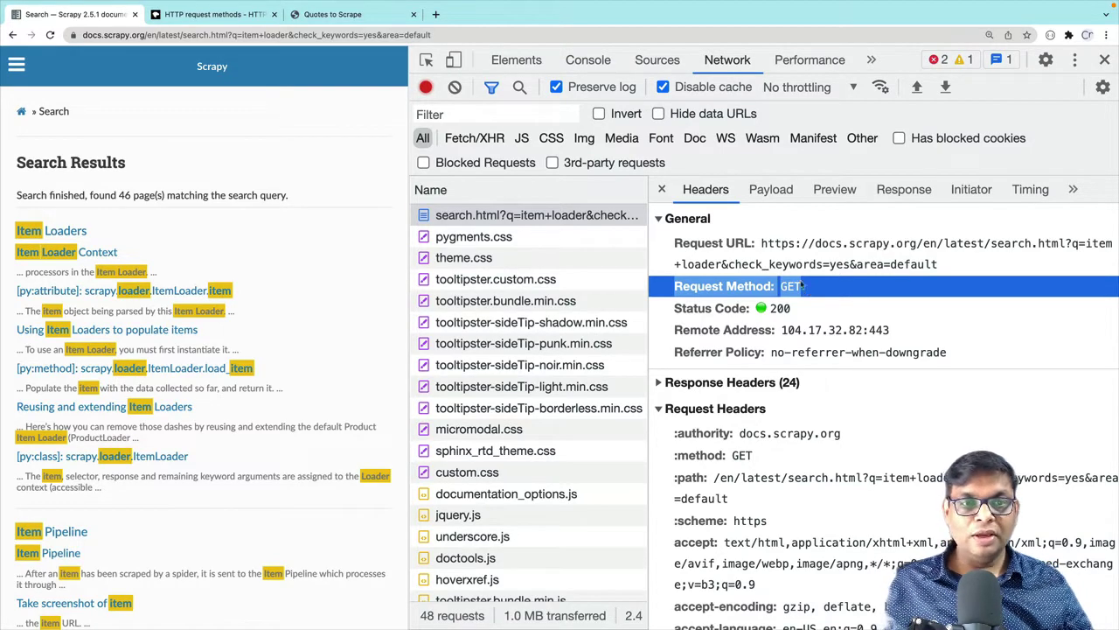
click(775, 263)
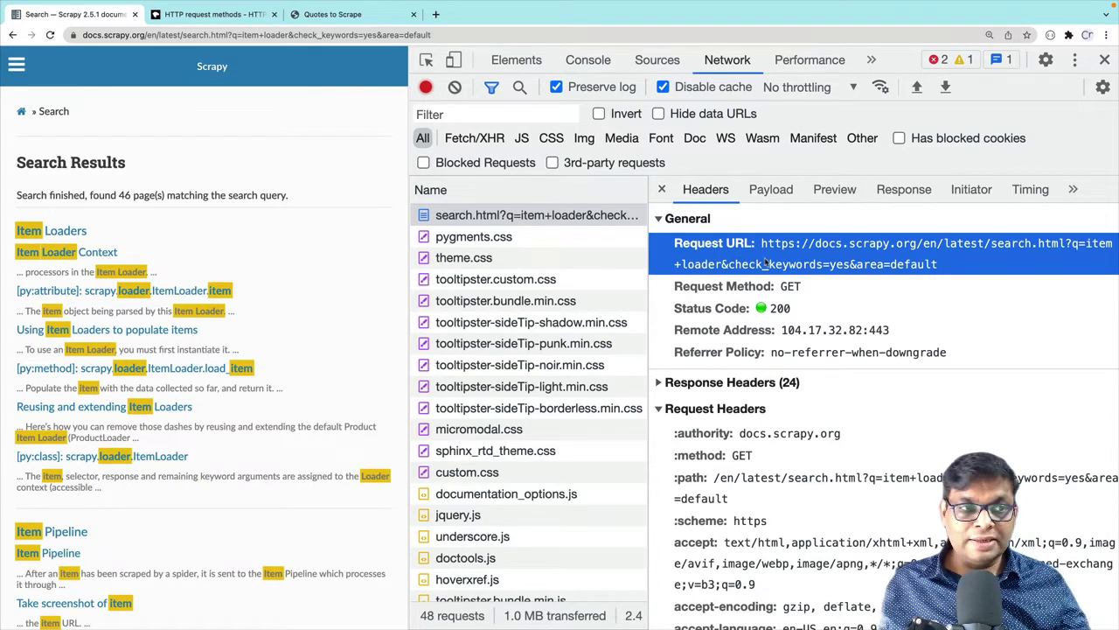
drag(1074, 248, 722, 271)
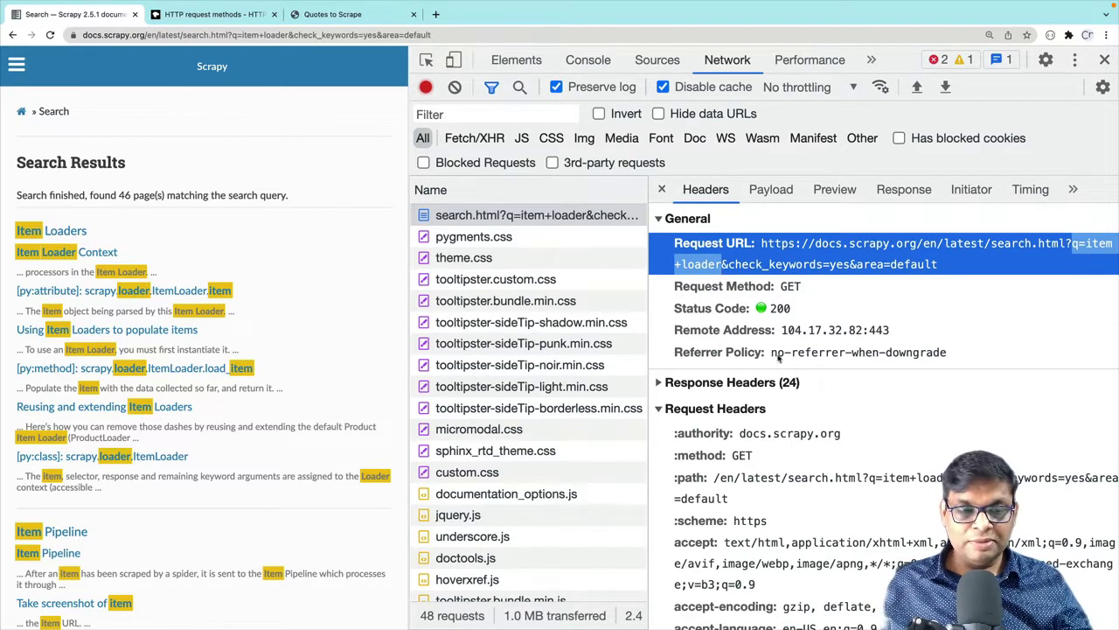
click(660, 409)
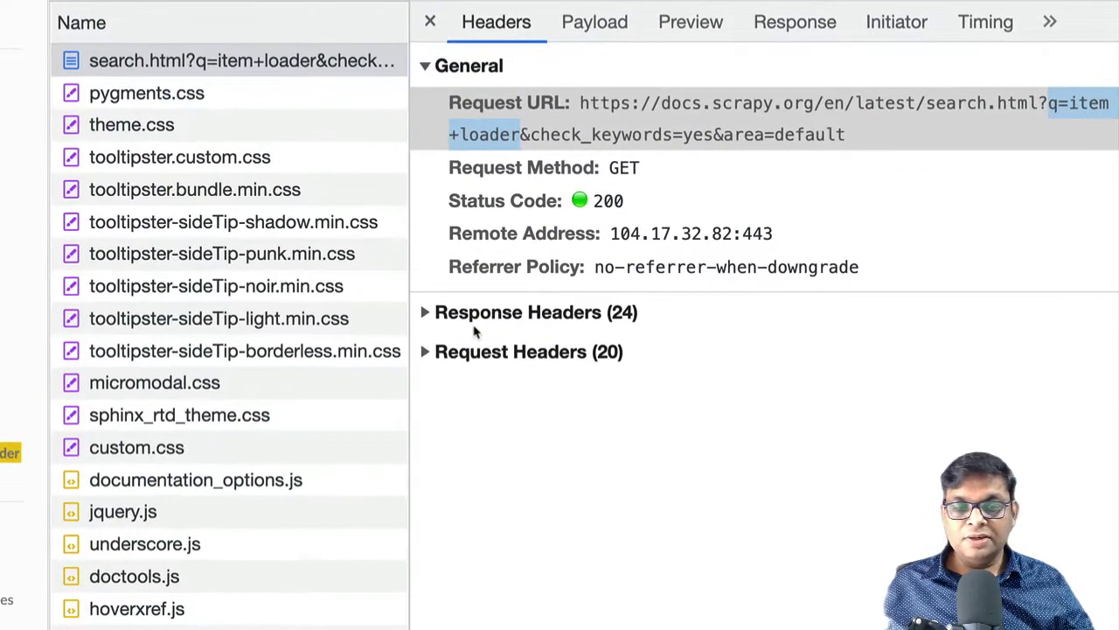
click(584, 32)
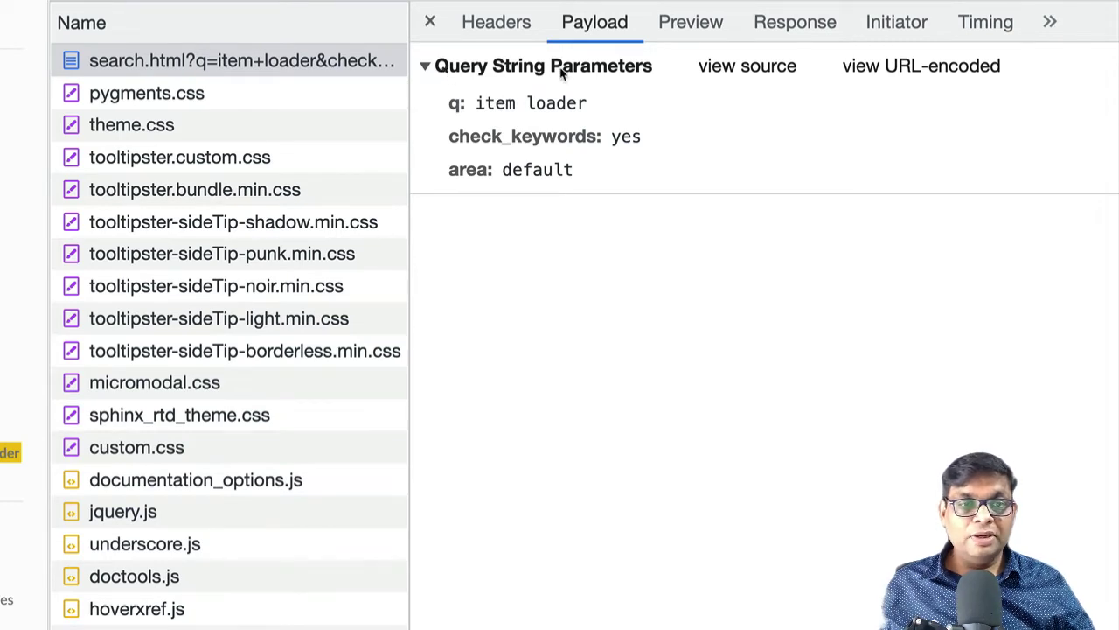
click(495, 31)
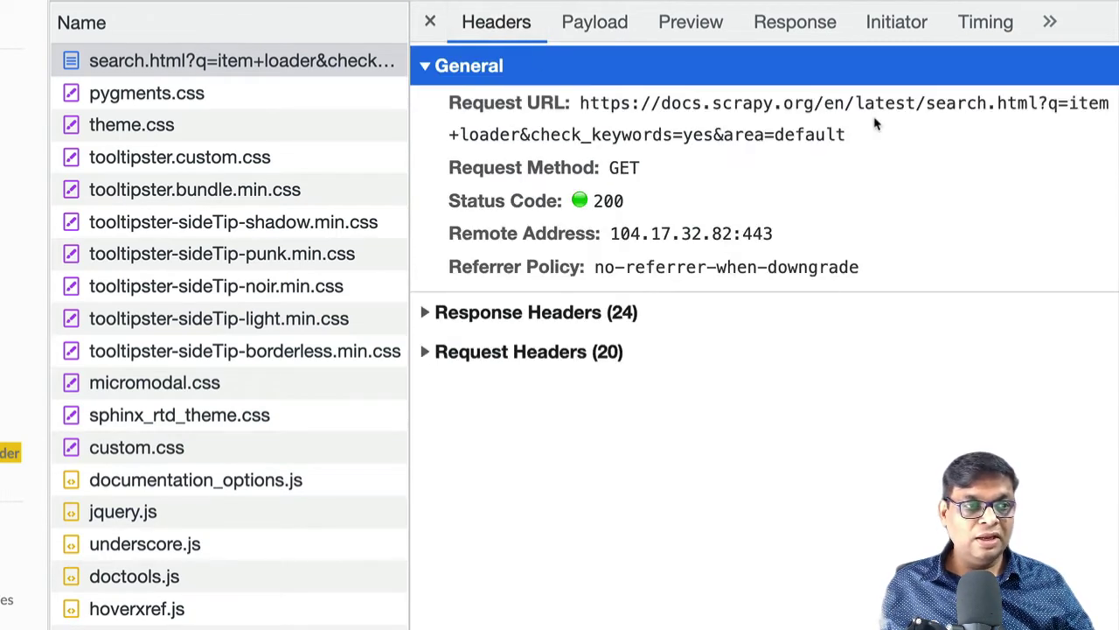
drag(1052, 114, 520, 138)
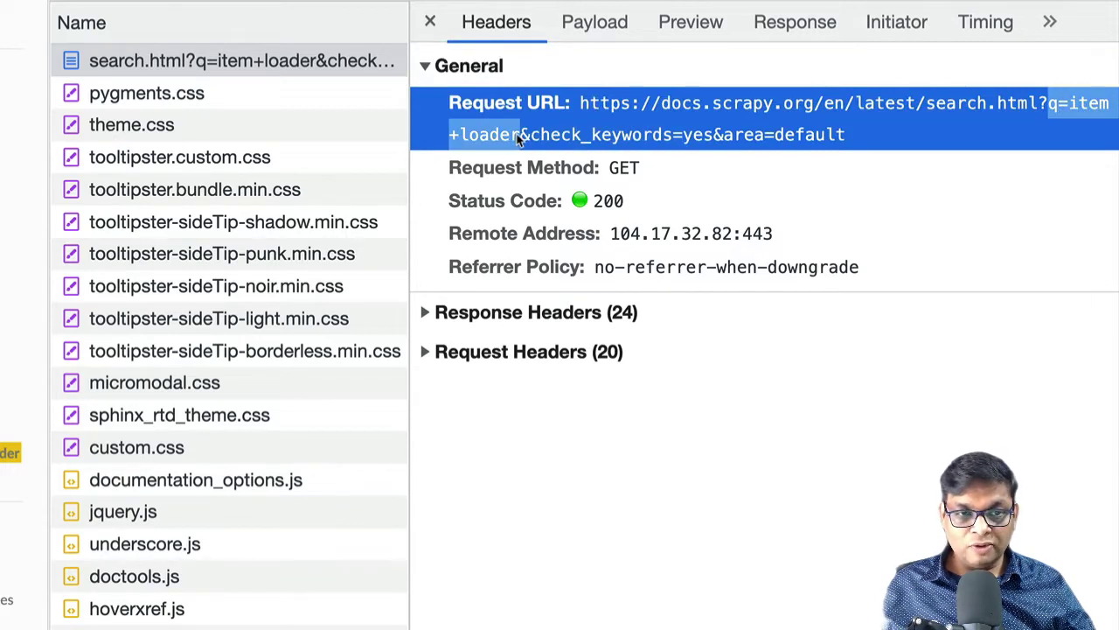
click(534, 142)
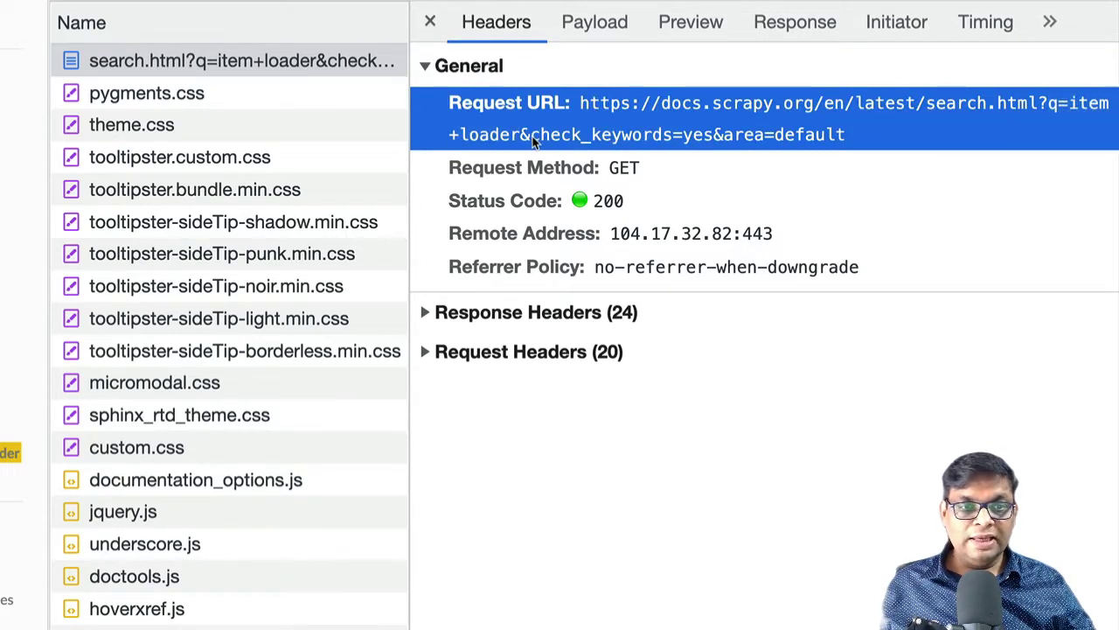
drag(534, 142, 847, 154)
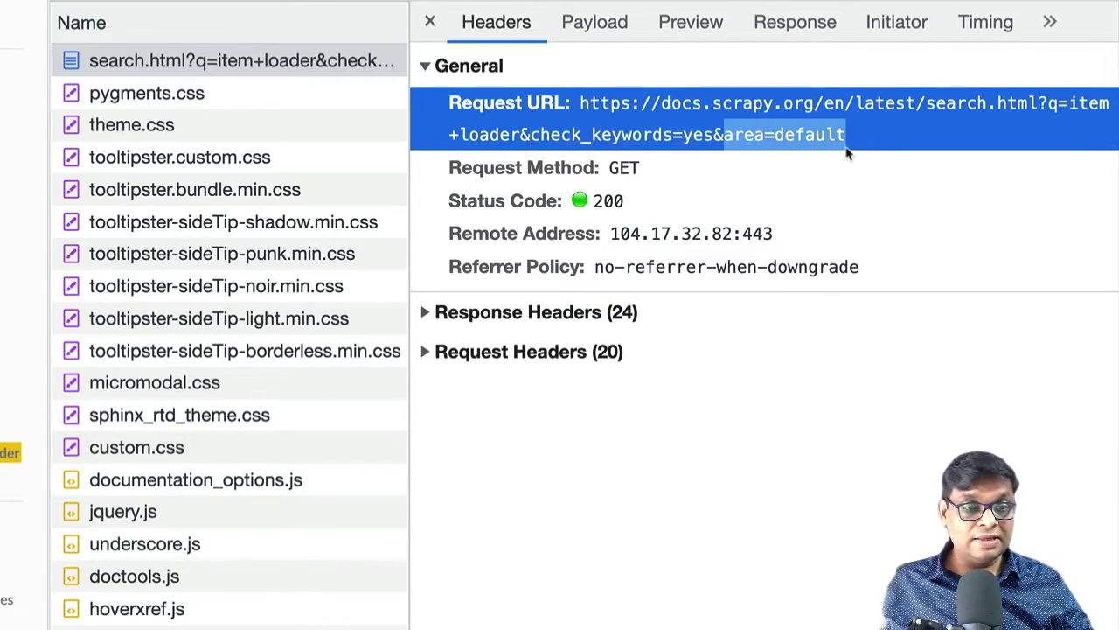
Show the search request's query parameters q, check_keywords and area, then move to the HTTP GET slide
click(612, 29)
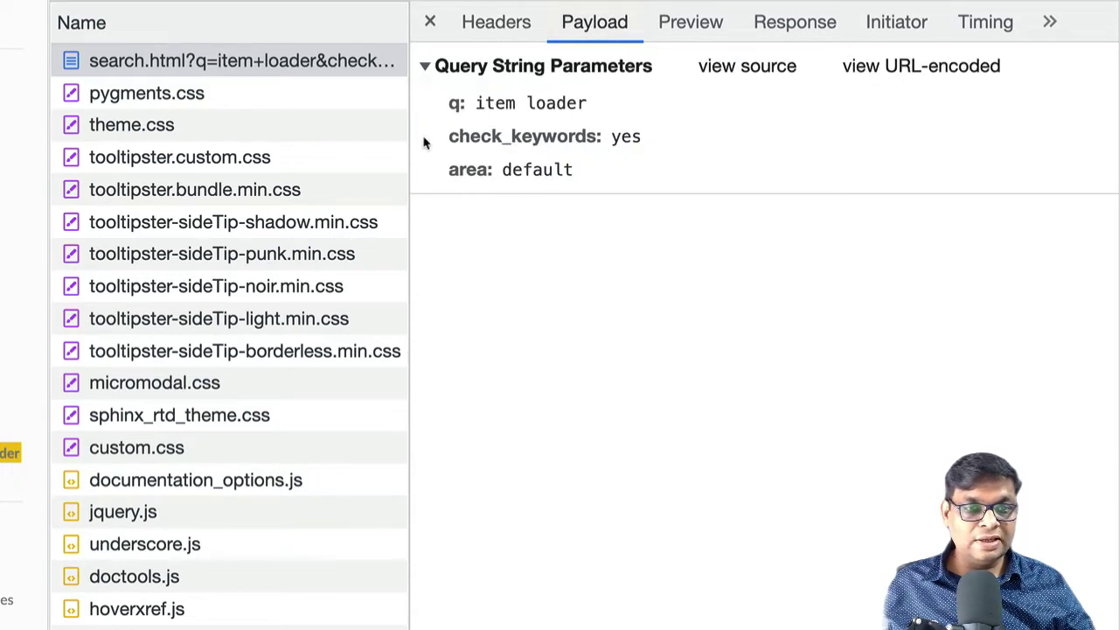
drag(618, 170, 440, 97)
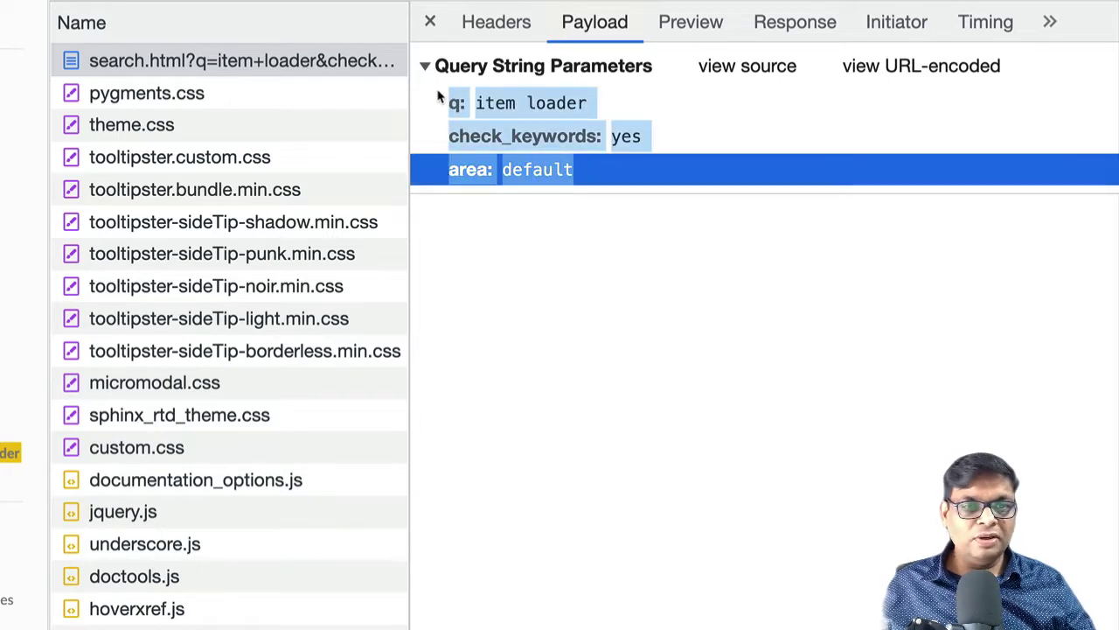
click(502, 26)
click(603, 24)
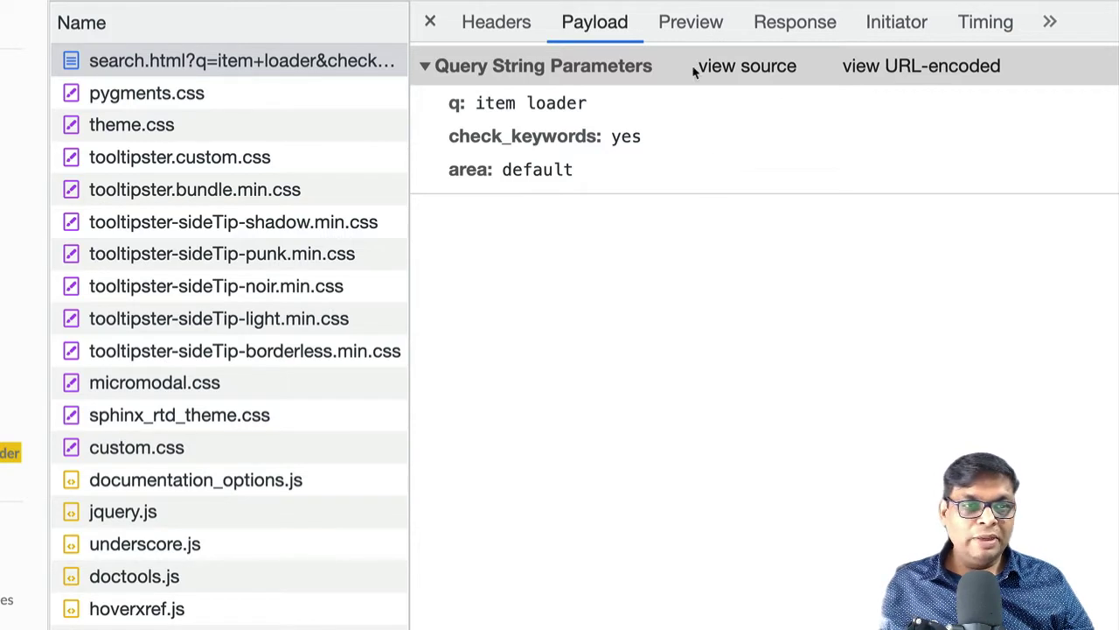
click(494, 24)
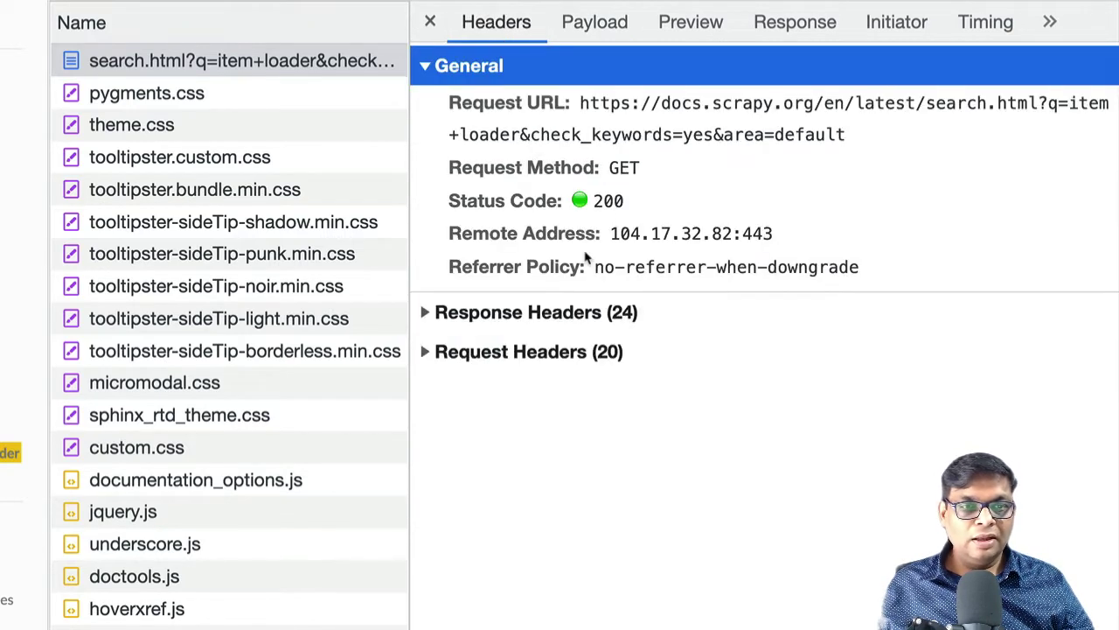
click(603, 28)
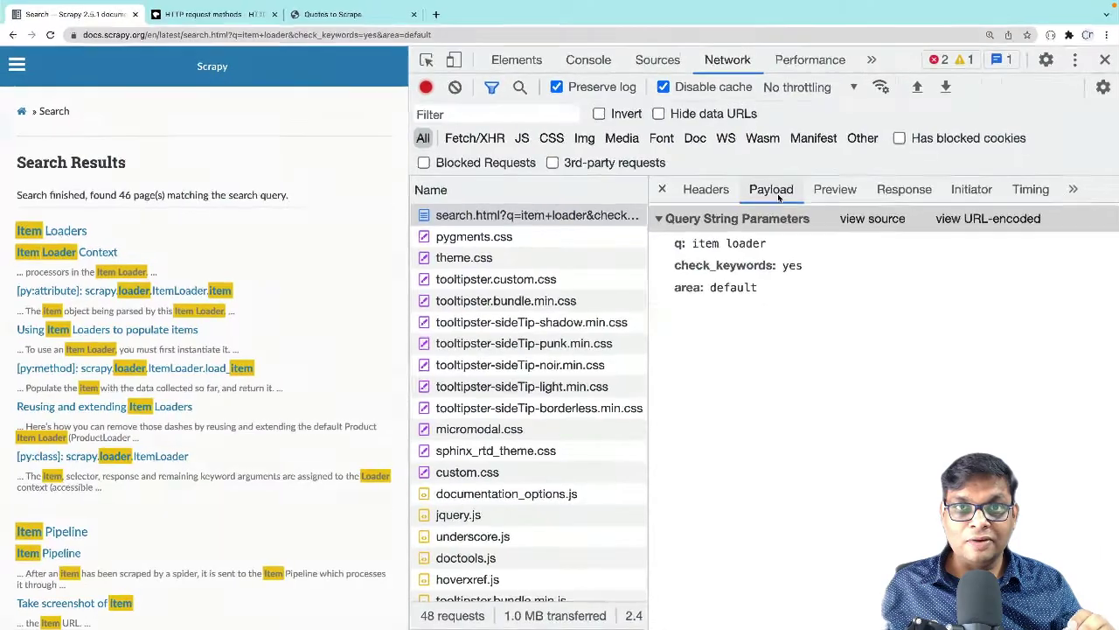
key(ctrl+Left)
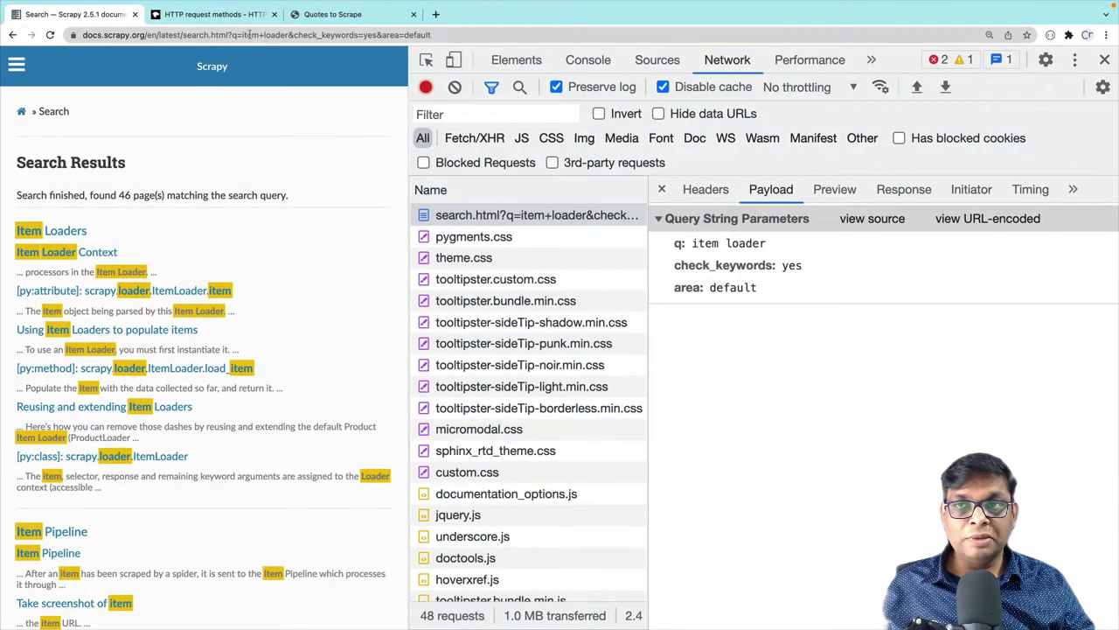
In the address bar, replace item+loader in the q parameter with the start of input+processor
double_click(251, 35)
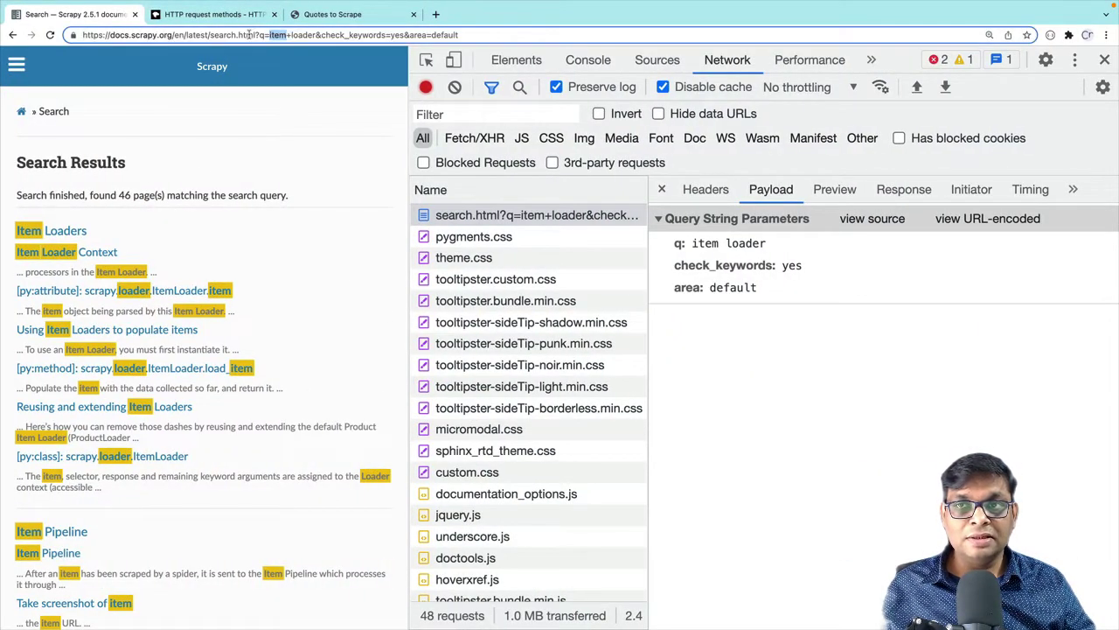
double_click(302, 35)
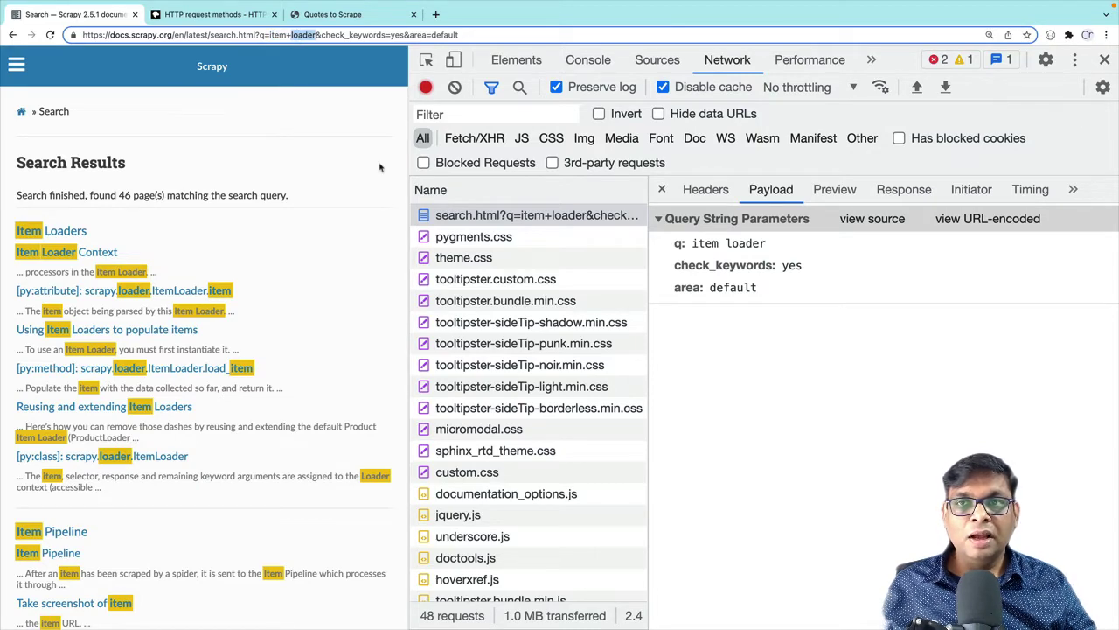
key(BackSpace)
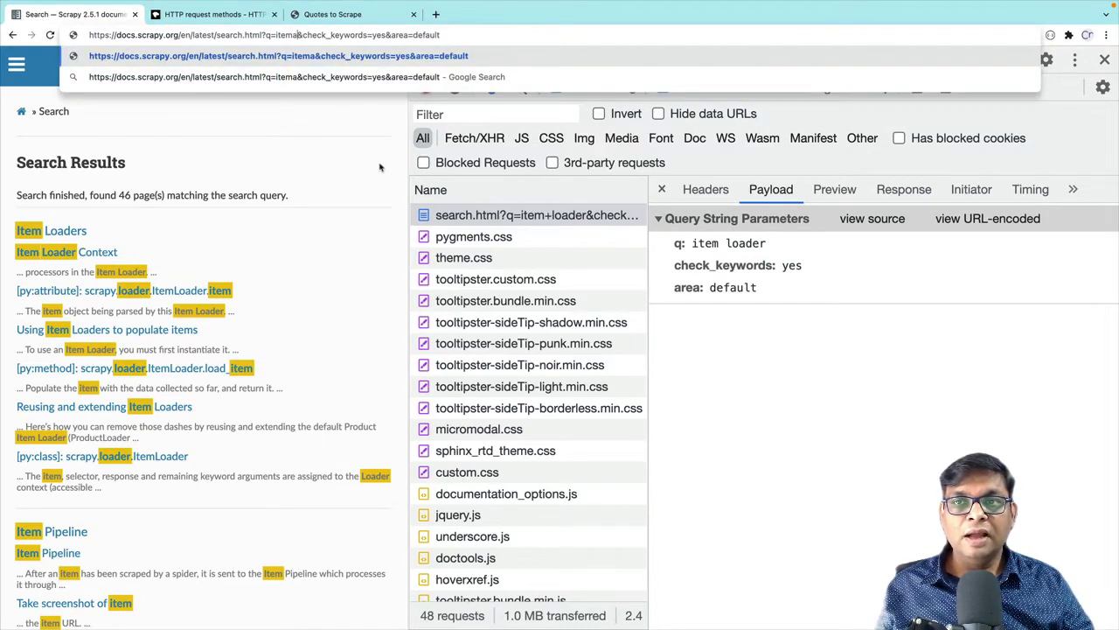
key(BackSpace)
text(a)
key(BackSpace)
key(BackSpace)
key(BackSpace)
key(BackSpace)
key(BackSpace)
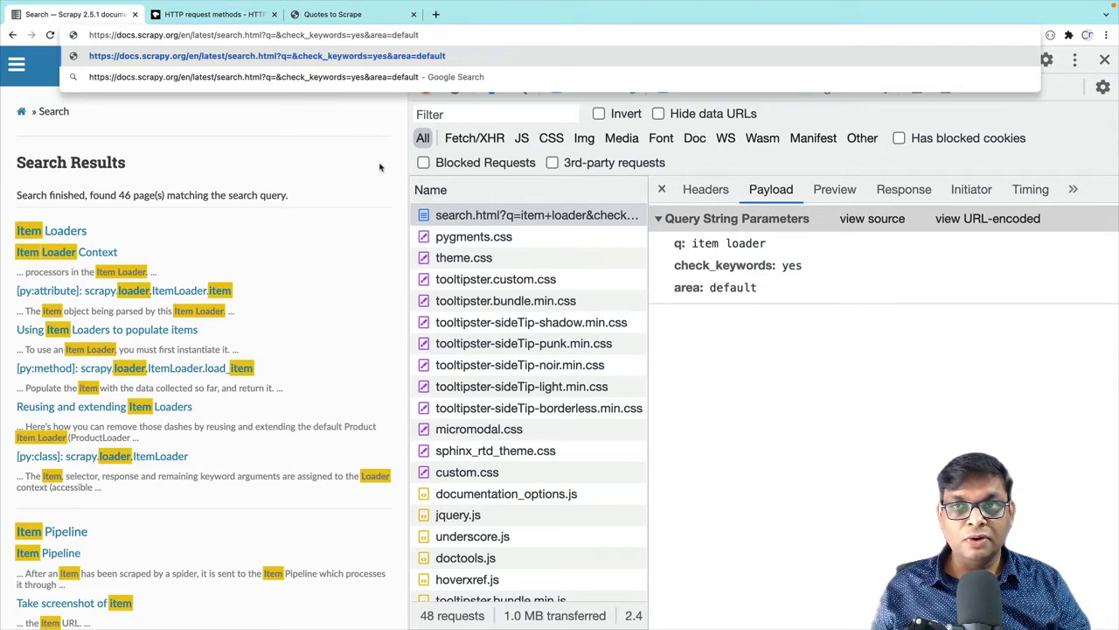
text(input)
text(+propce)
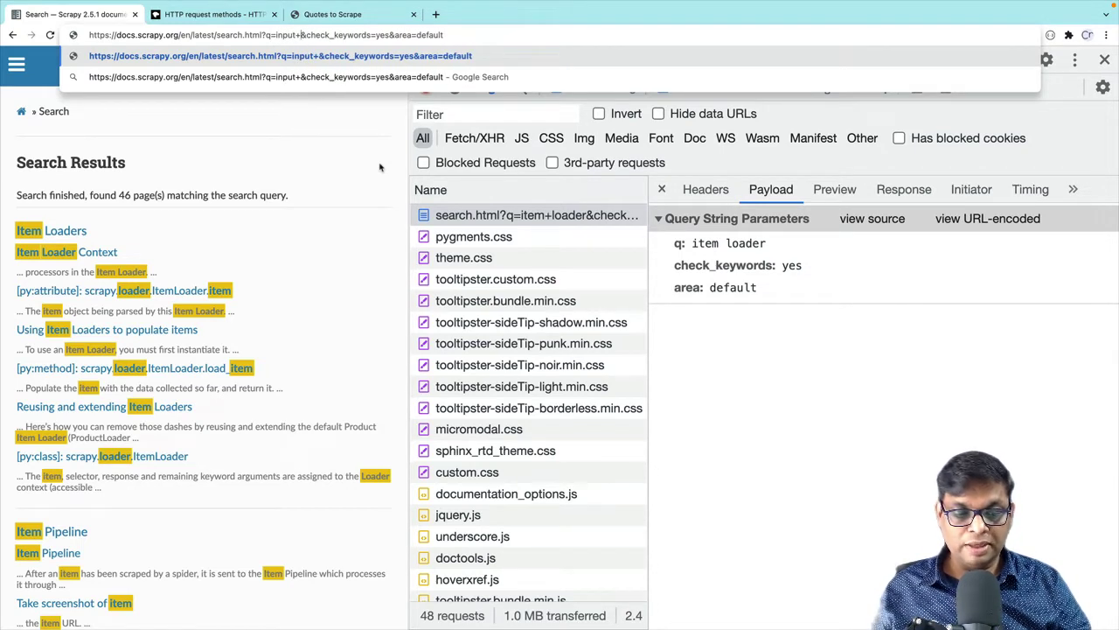
key(BackSpace)
key(BackSpace)
key(BackSpace)
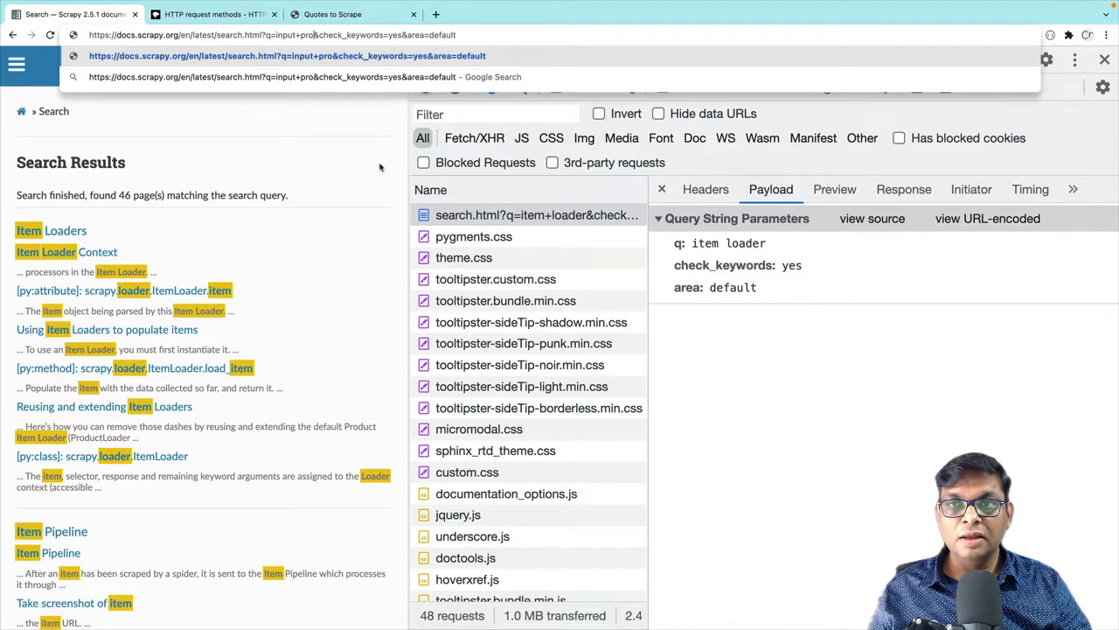
Complete the query as input+processor, load the 11 results, and highlight the result count and URL
text(ce)
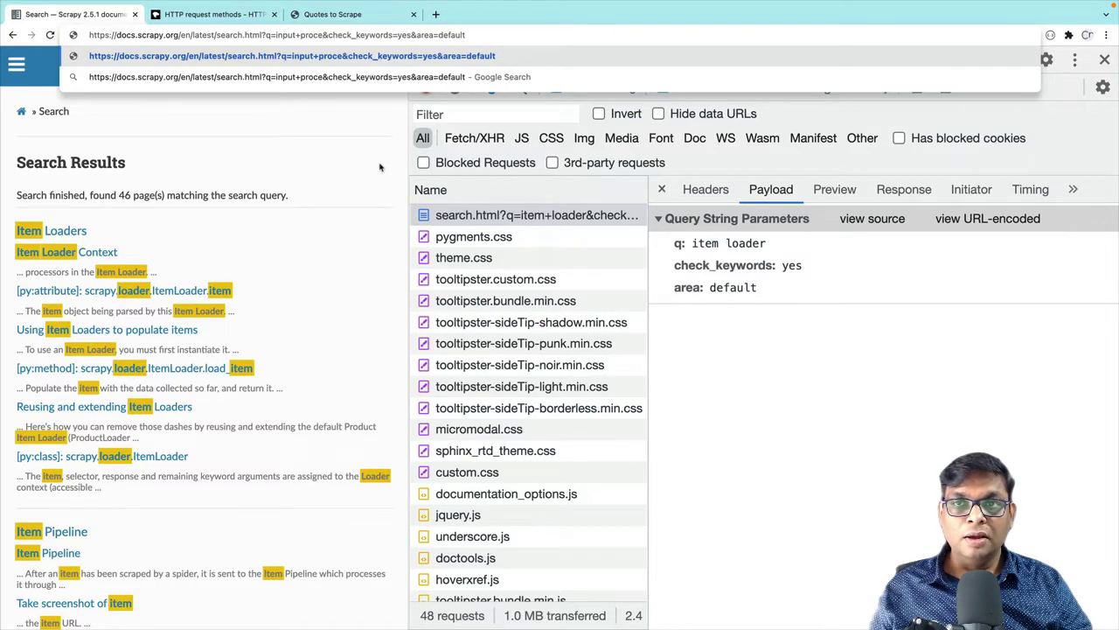
text(ssor)
key(Return)
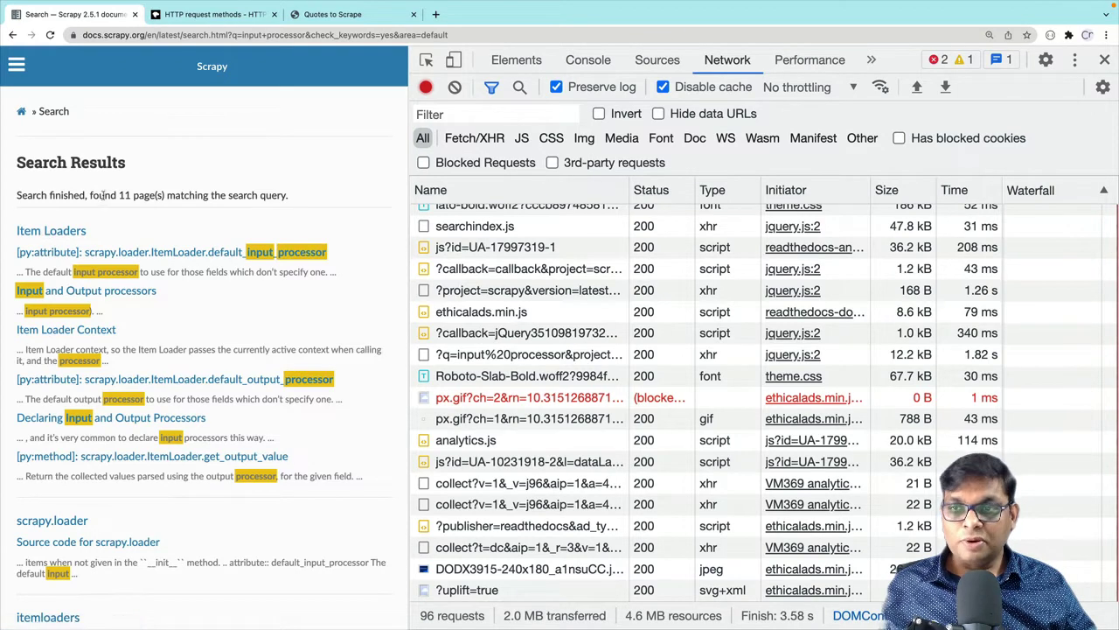
drag(17, 194, 226, 195)
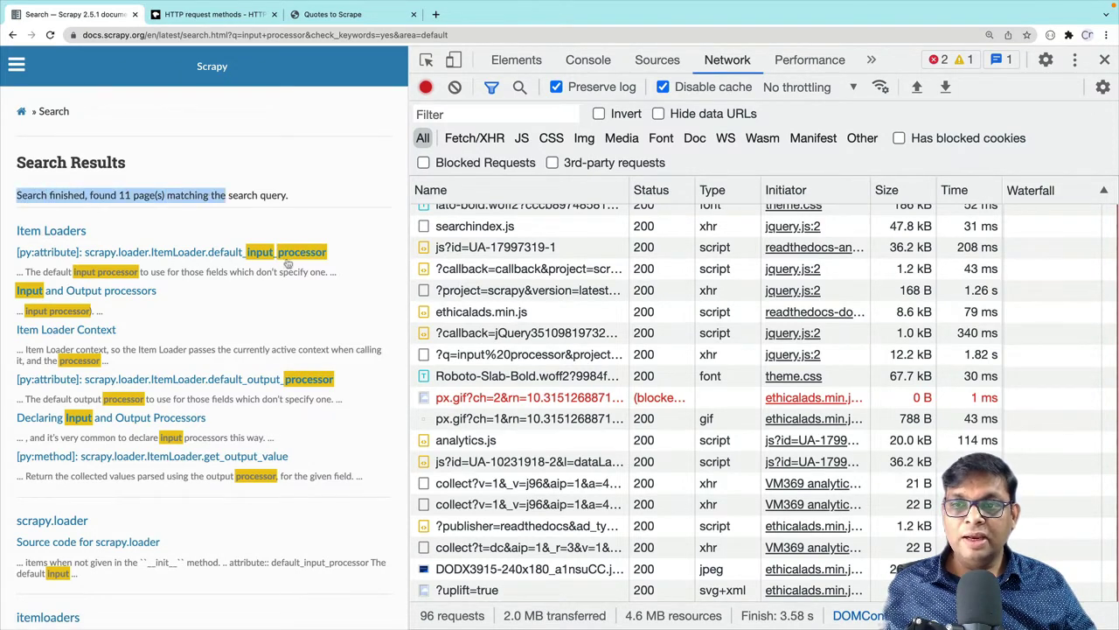
click(353, 260)
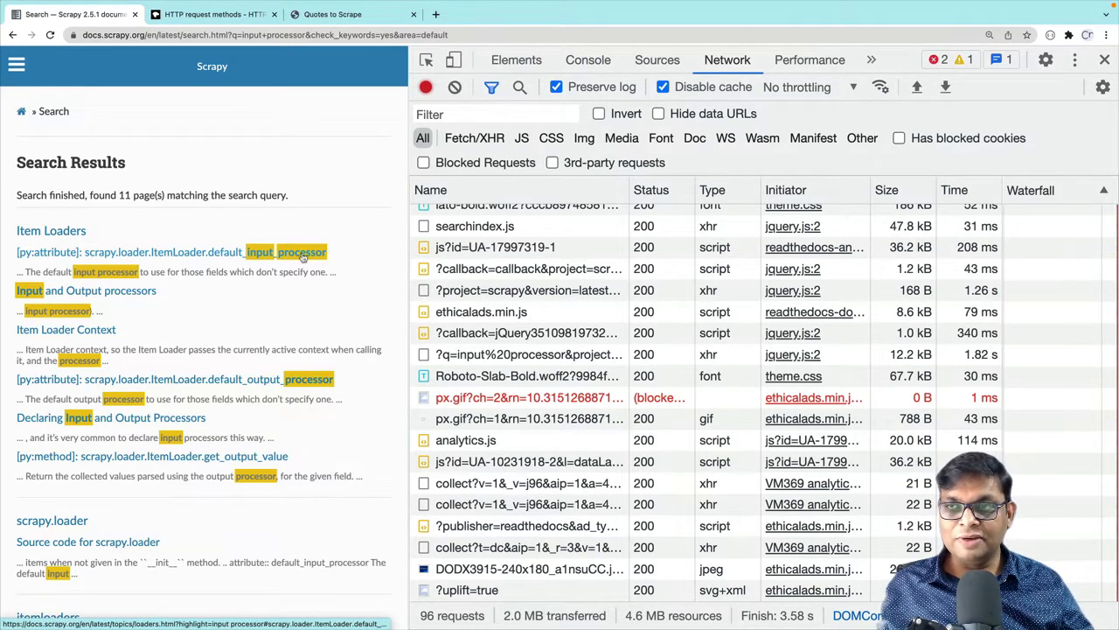
click(295, 35)
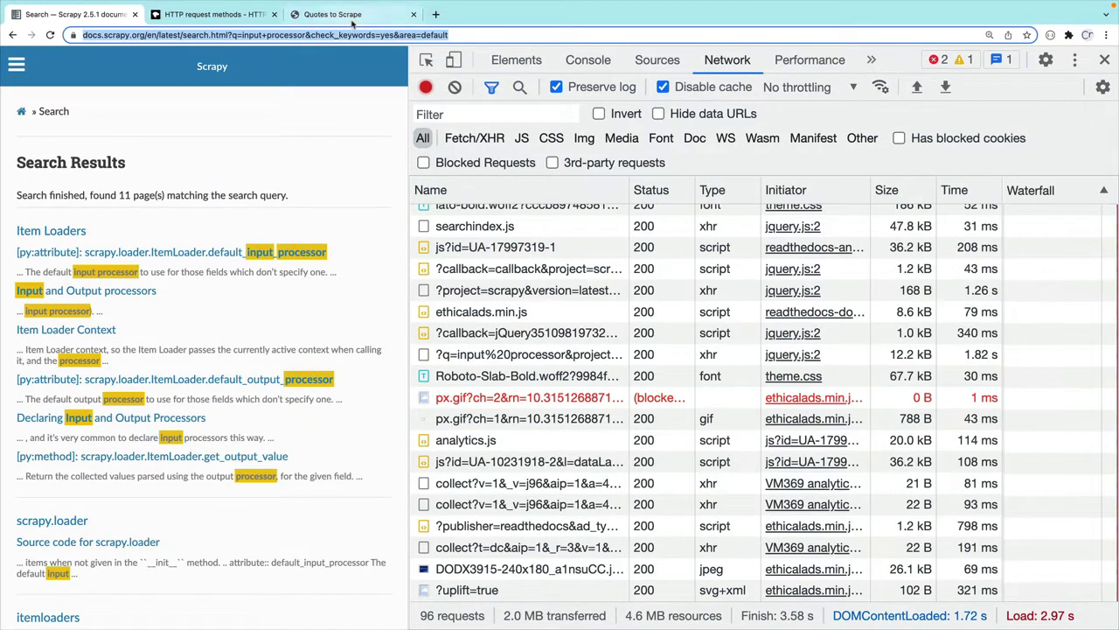
On the Quotes to Scrape tab, enter the username and password and submit the login form
click(341, 16)
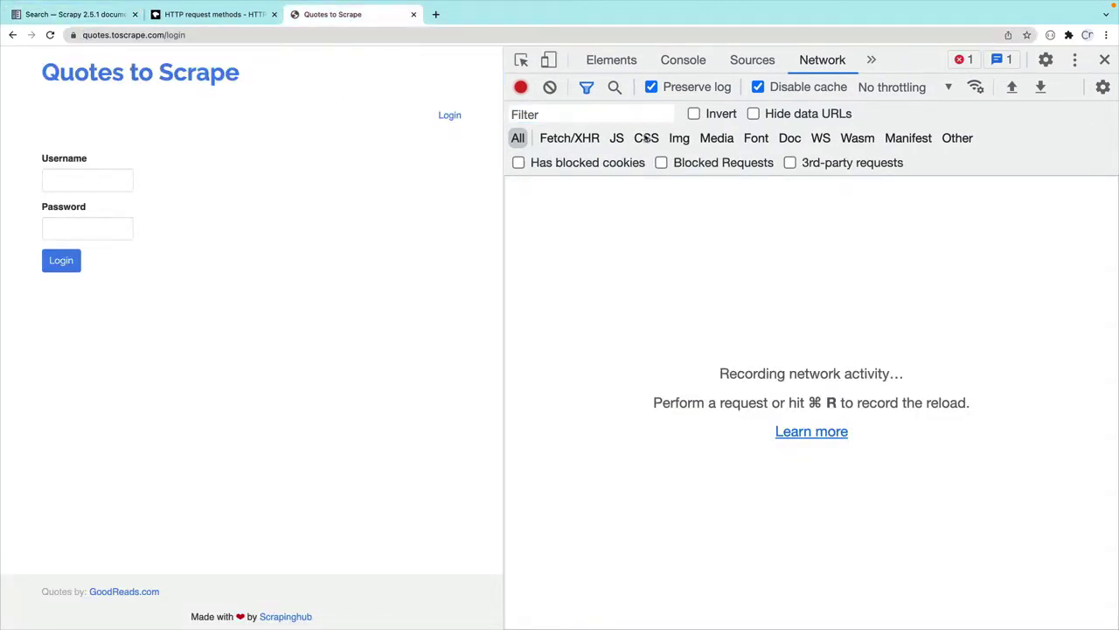
click(99, 185)
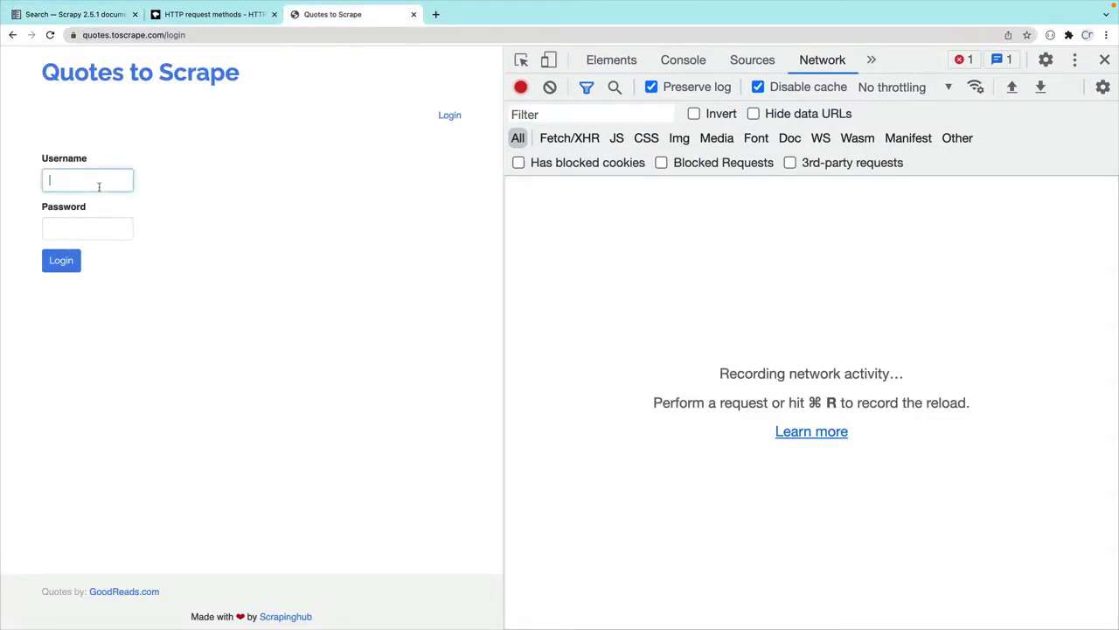
text(admin)
key(Tab)
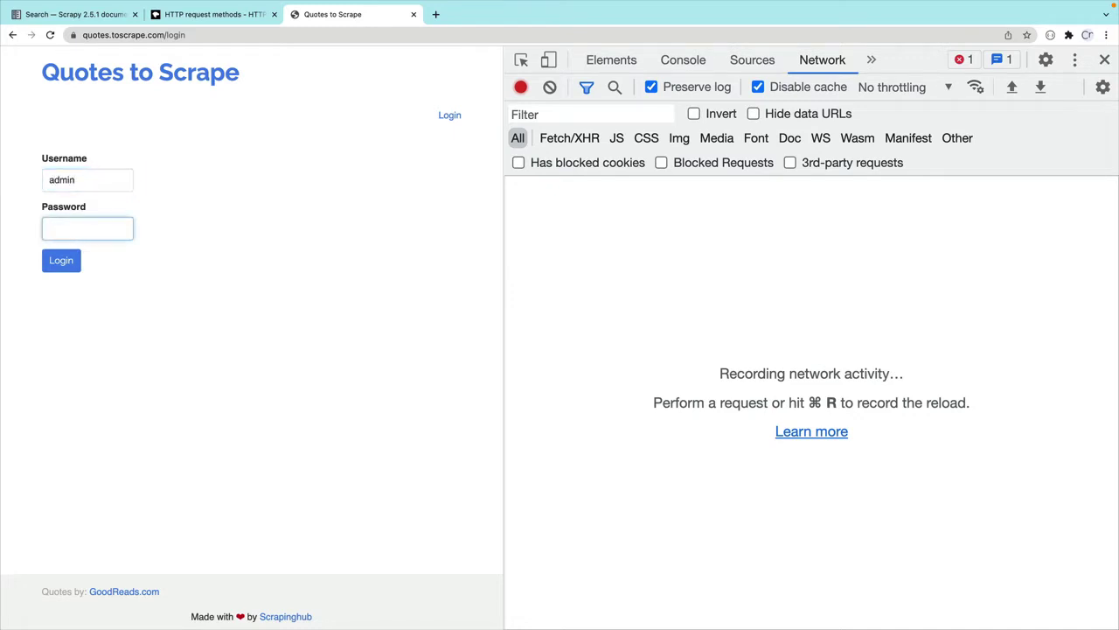
text(123456)
click(61, 262)
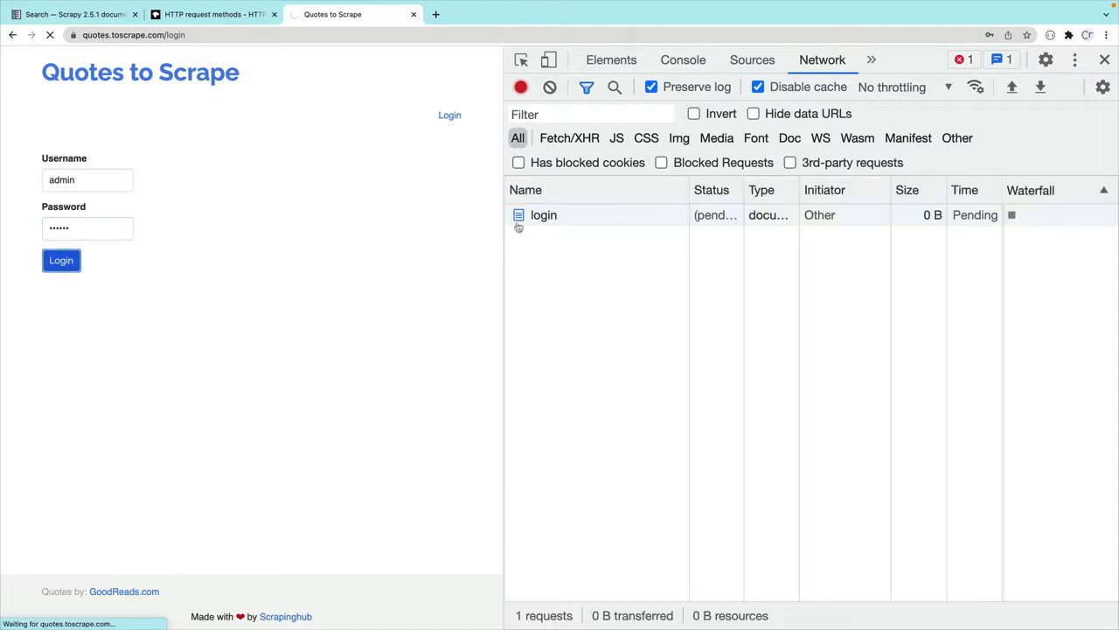
Show the login request's General headers, highlighting its /login Request URL and POST method, then its payload
click(570, 219)
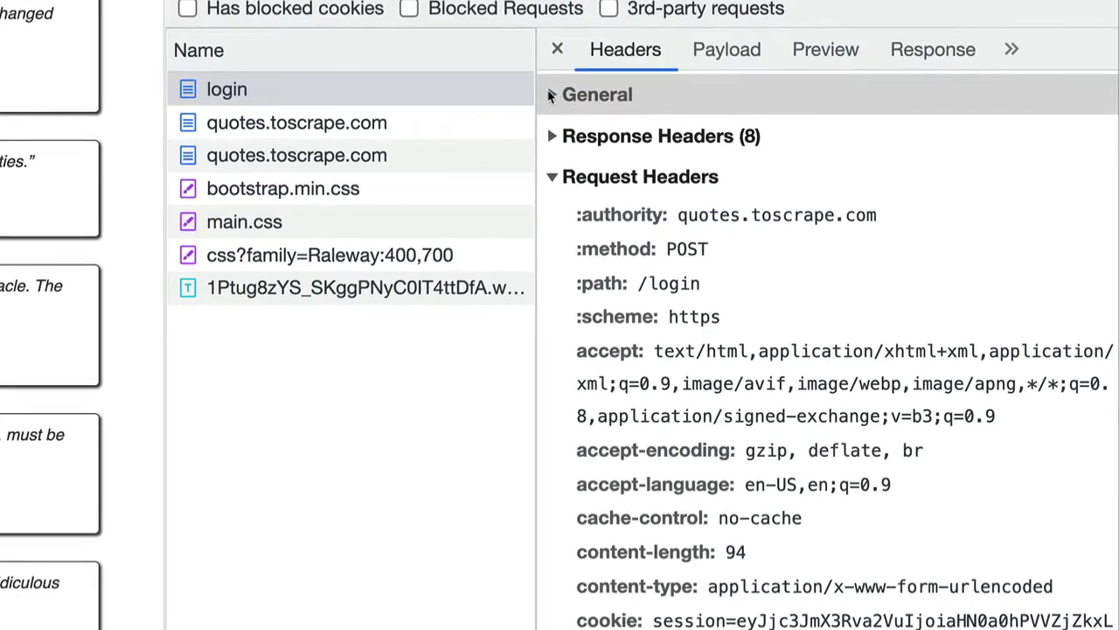
click(753, 221)
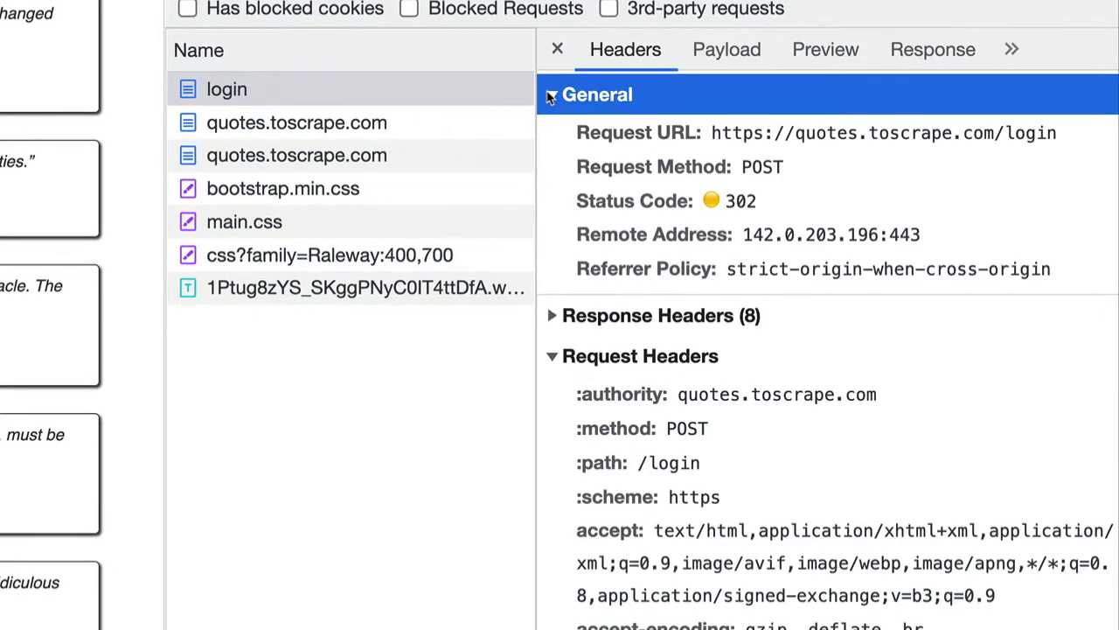
drag(579, 133, 1065, 142)
click(1069, 144)
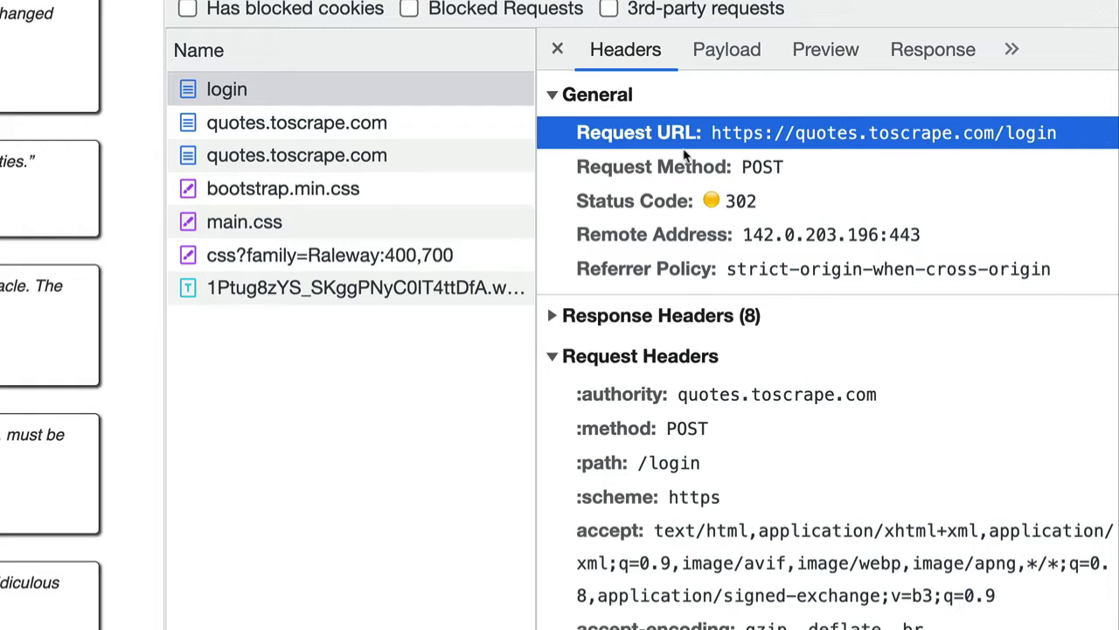
drag(575, 167, 786, 166)
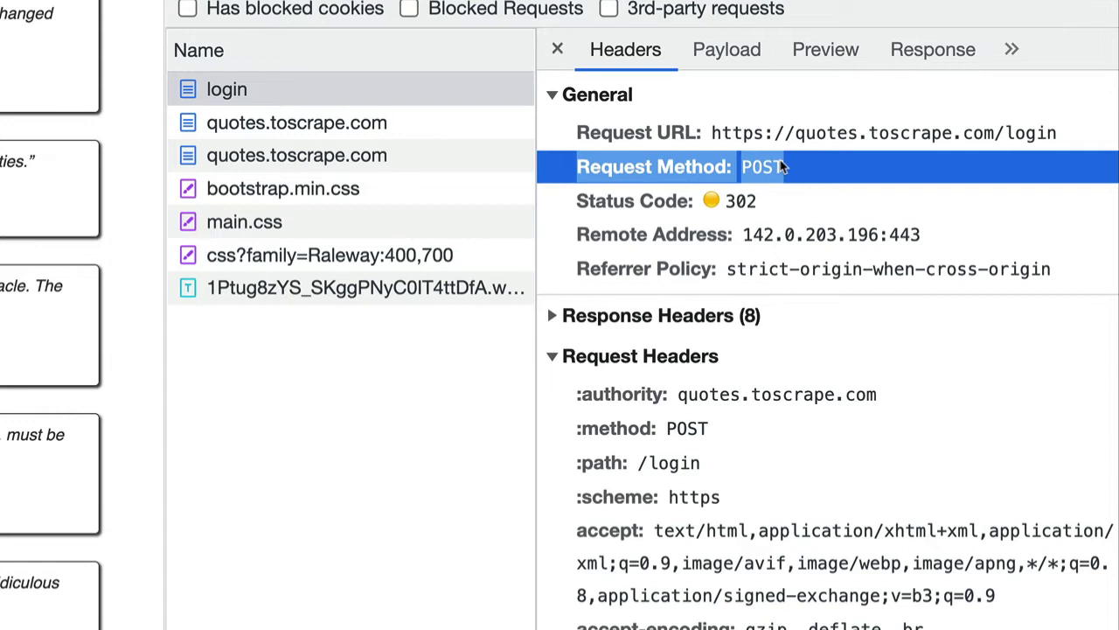
double_click(777, 166)
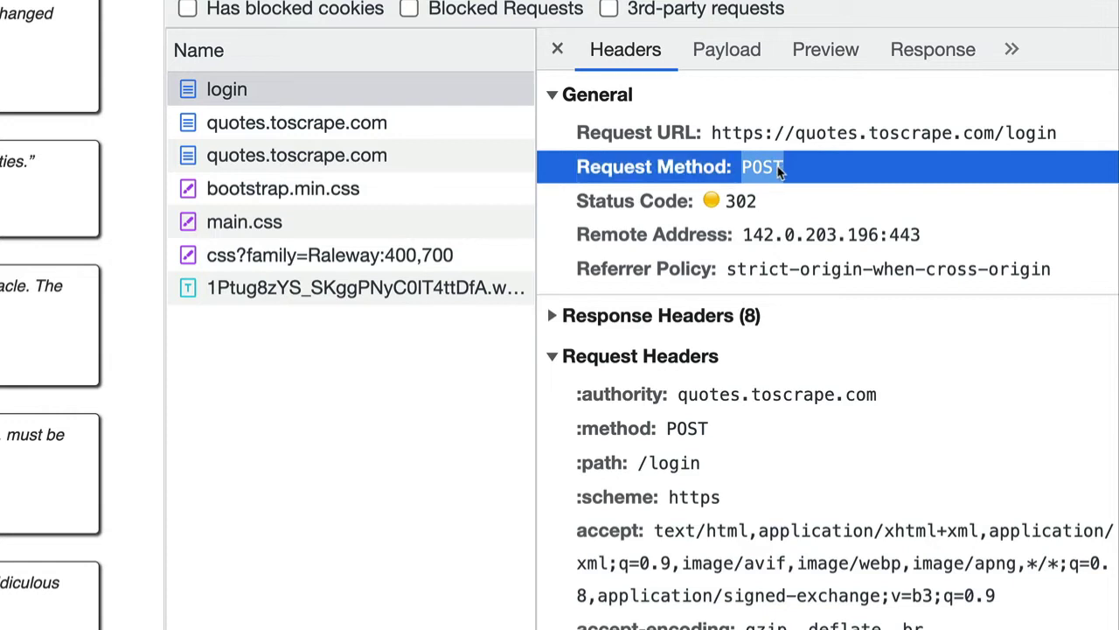
click(737, 65)
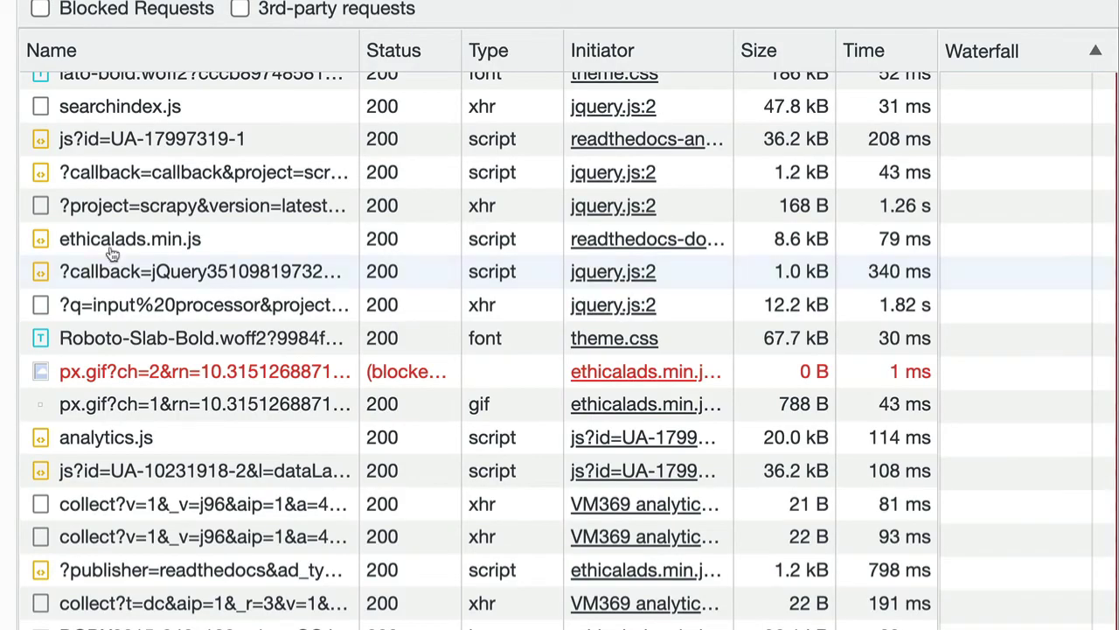
Compare the search request's query parameters with the login request's csrf_token, username and password form data
scroll(400, 209, up, 10)
click(214, 89)
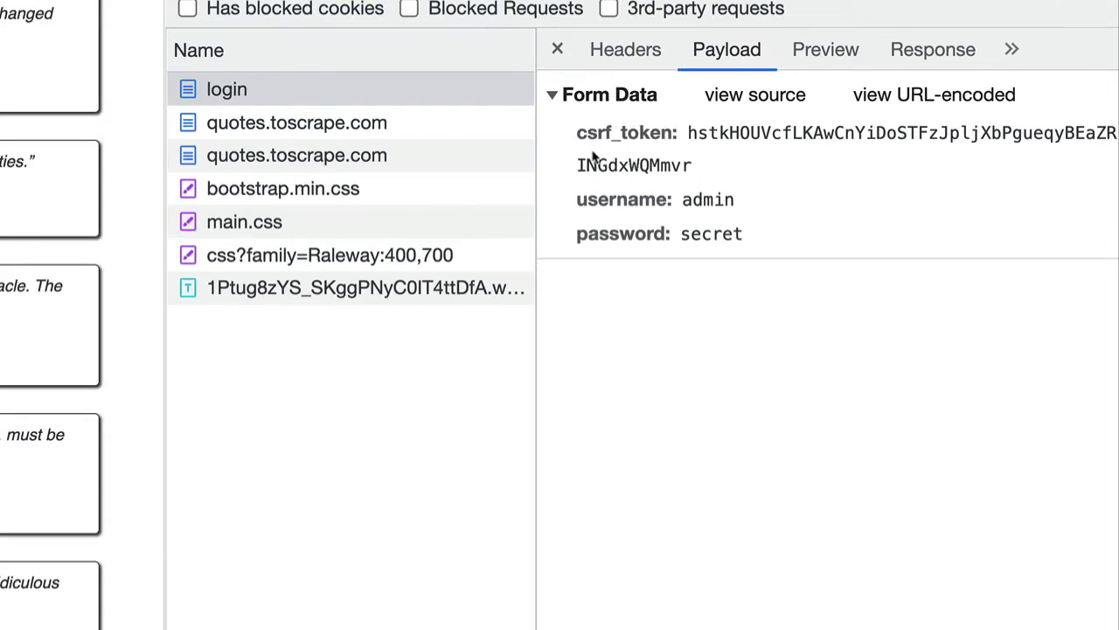
triple_click(580, 137)
drag(717, 165, 784, 248)
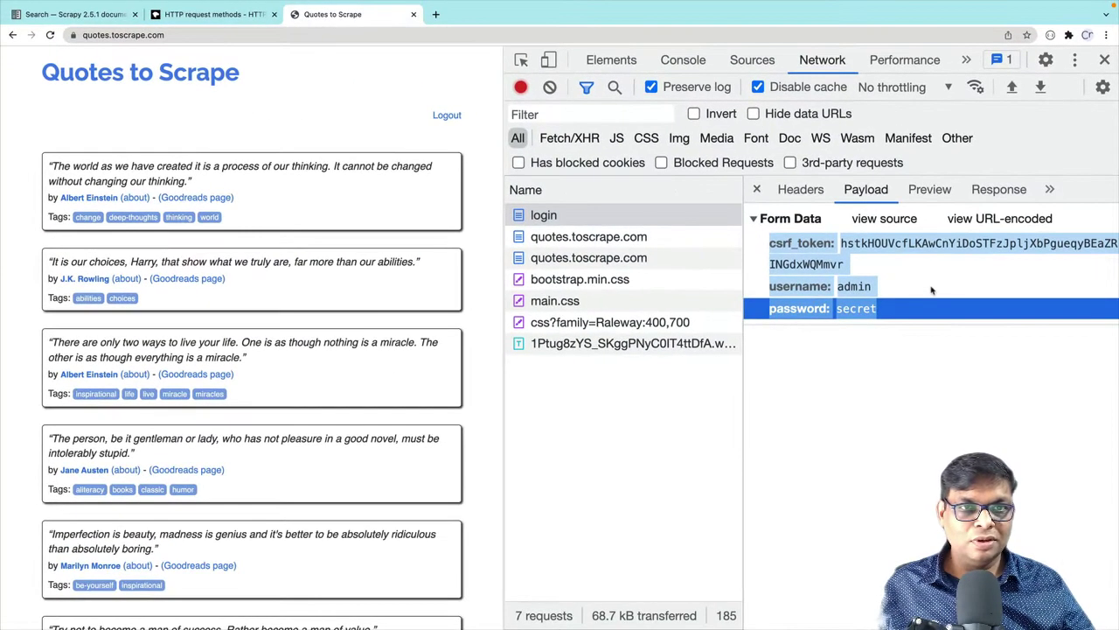
Switch to MDN's HTTP request methods page and scroll through the list of methods
click(209, 14)
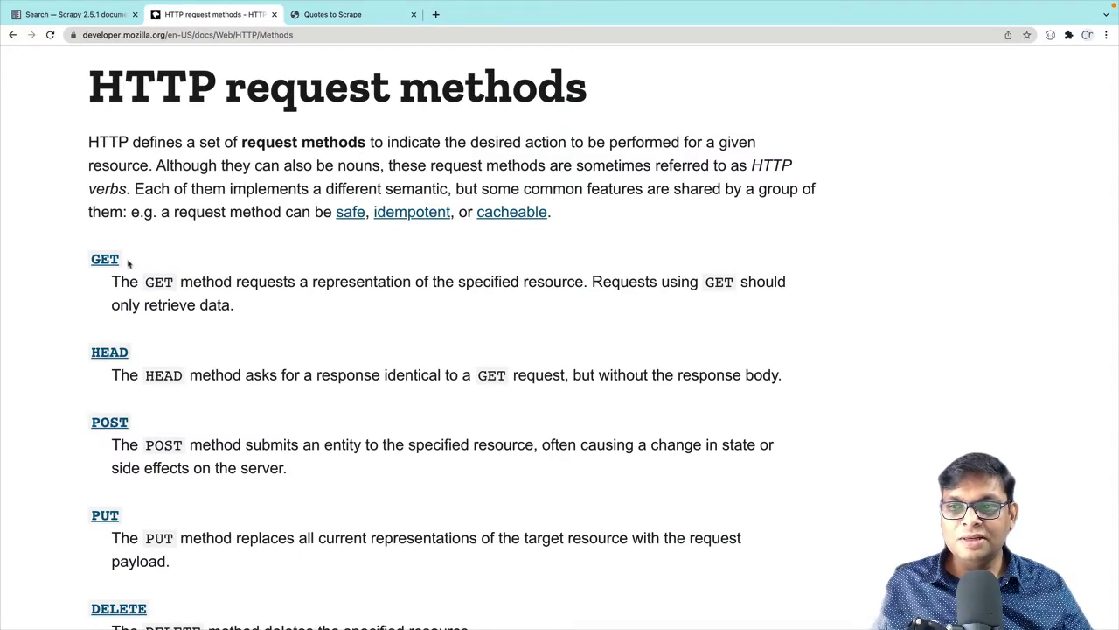
scroll(119, 409, down, 2)
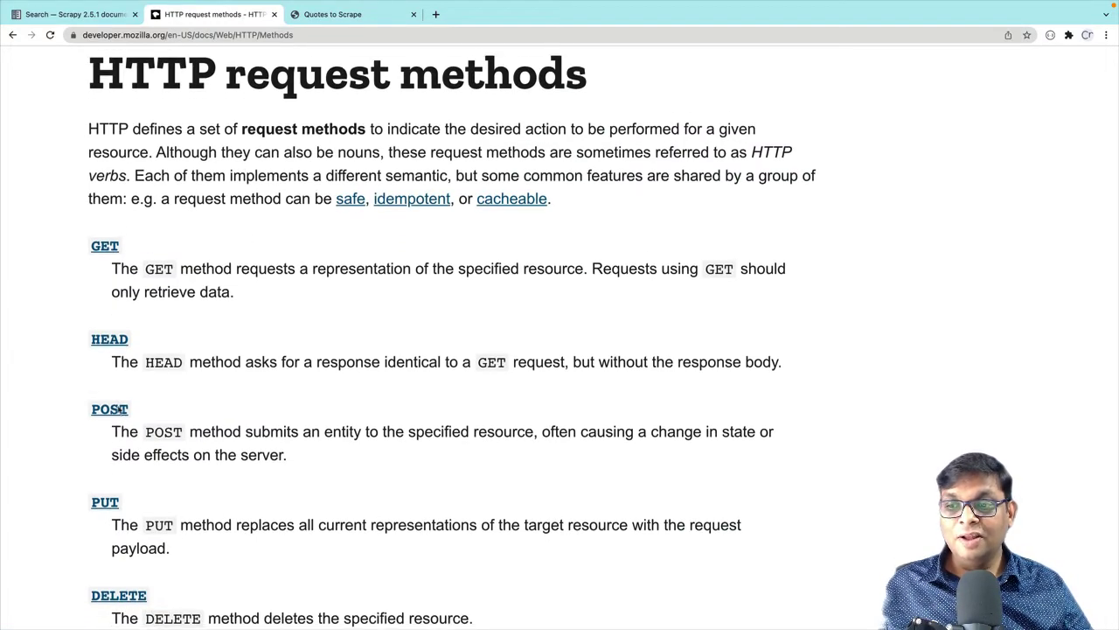
scroll(119, 409, down, 5)
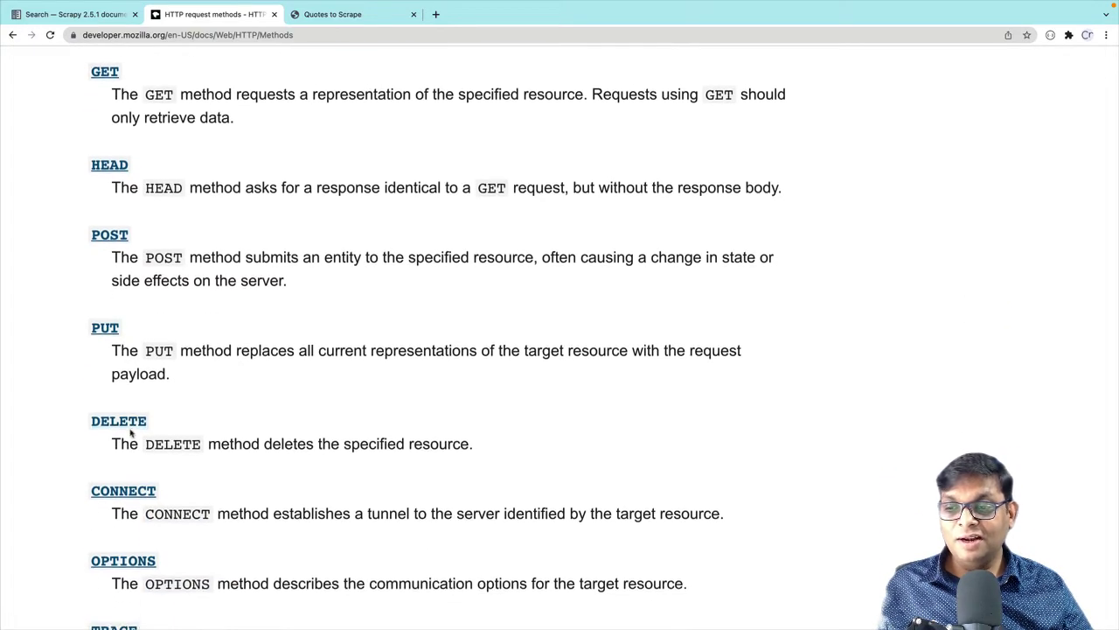
scroll(129, 461, down, 2)
scroll(129, 455, down, 4)
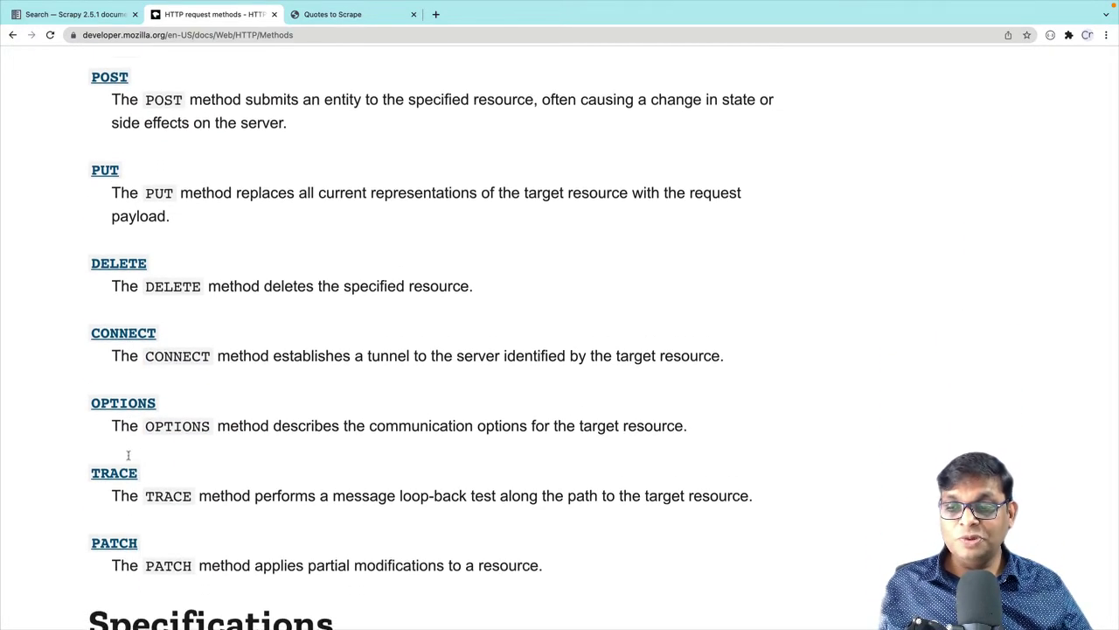
scroll(115, 493, down, 1)
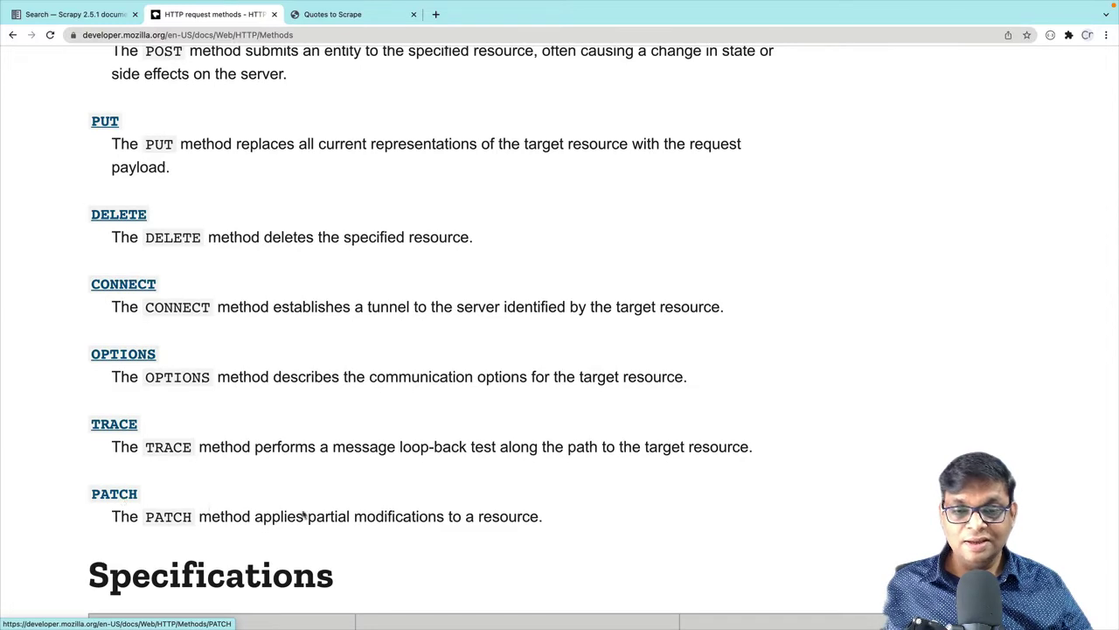
scroll(398, 507, up, 2)
scroll(492, 499, up, 5)
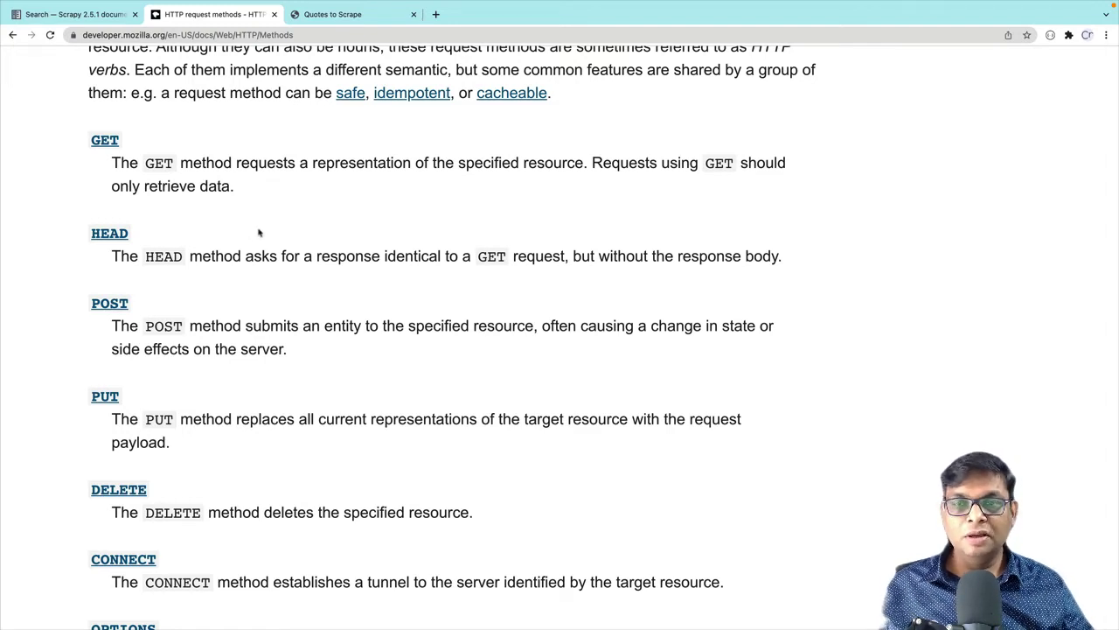
Highlight the GET, POST and OPTIONS entries along with their descriptions
drag(260, 190, 92, 133)
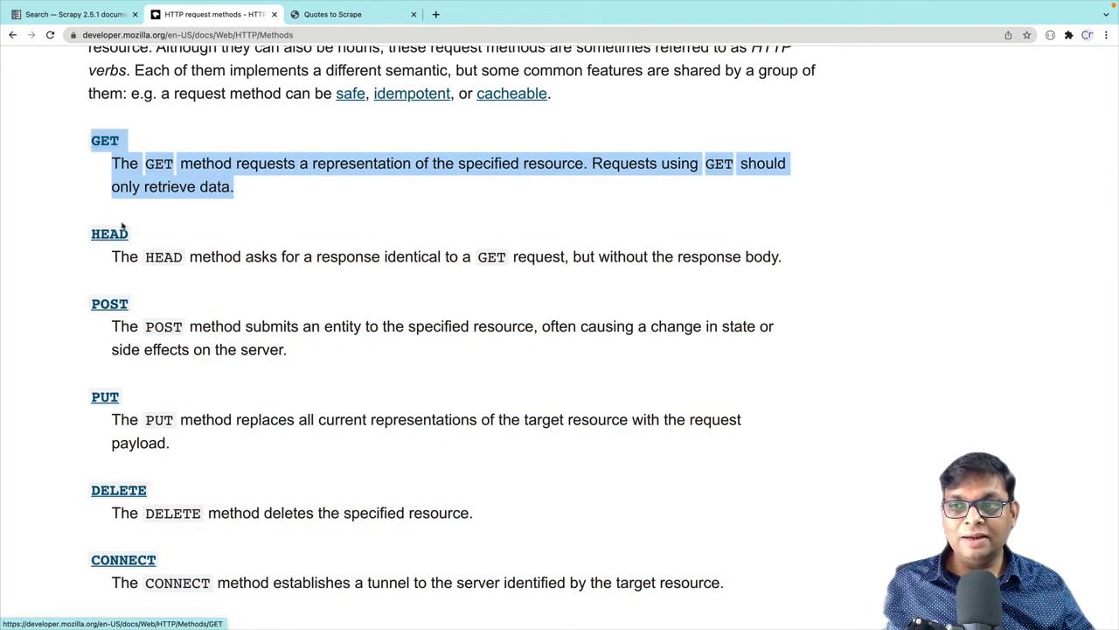
drag(329, 360, 72, 304)
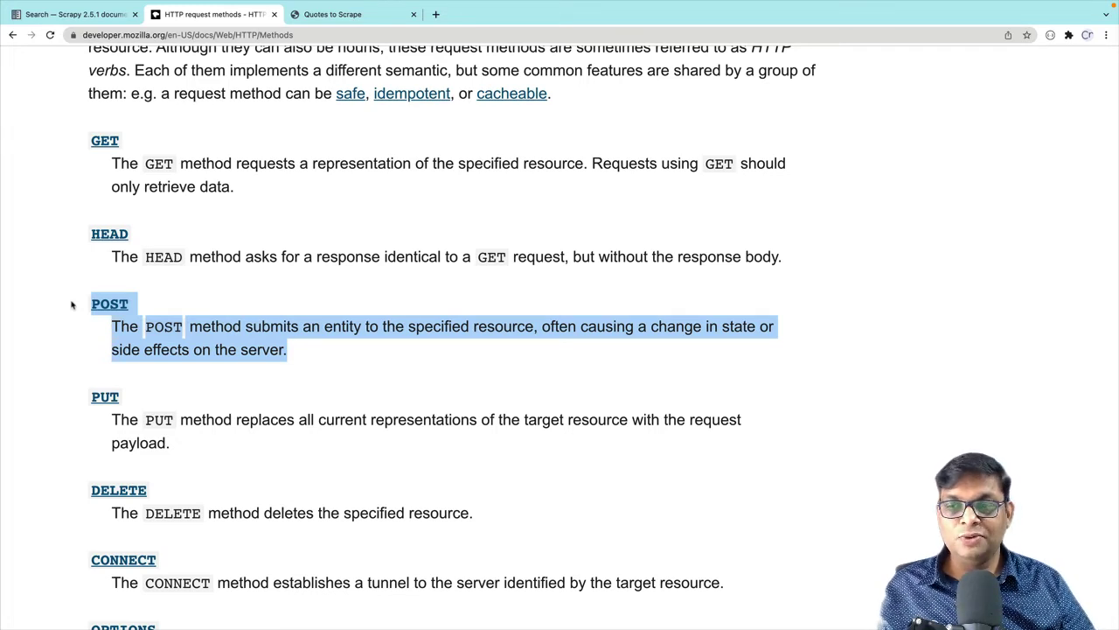
scroll(72, 304, down, 3)
drag(717, 492, 68, 464)
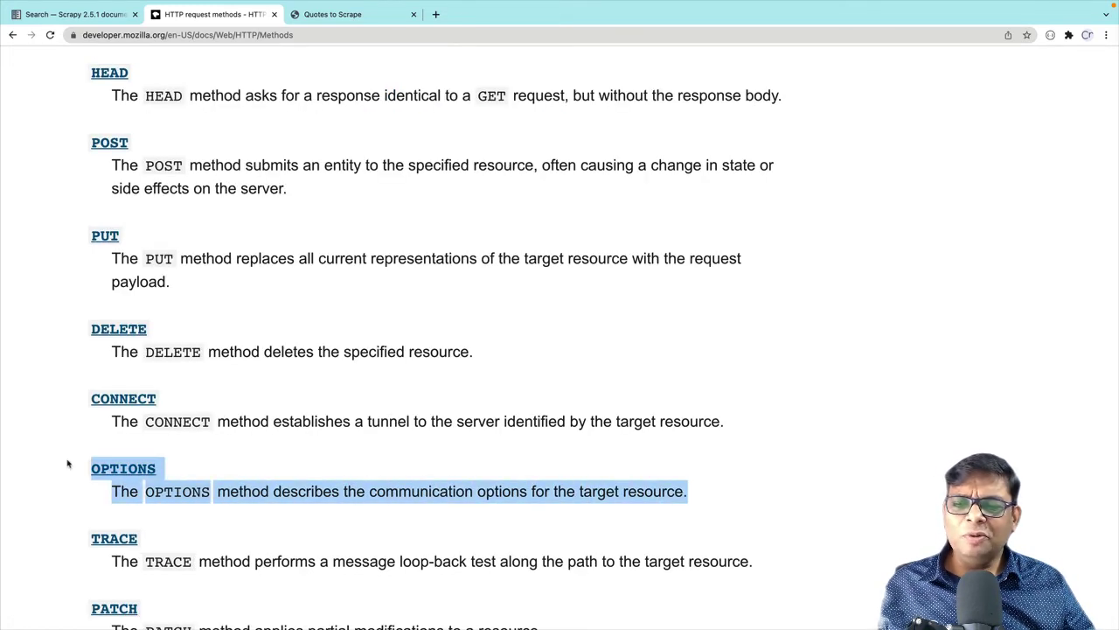
click(271, 468)
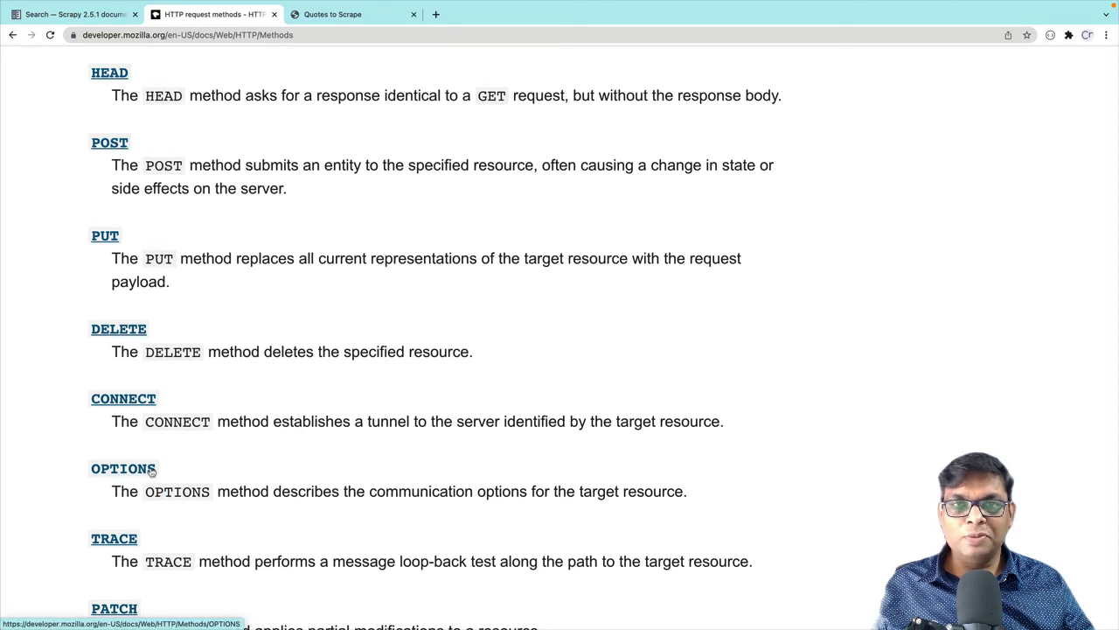